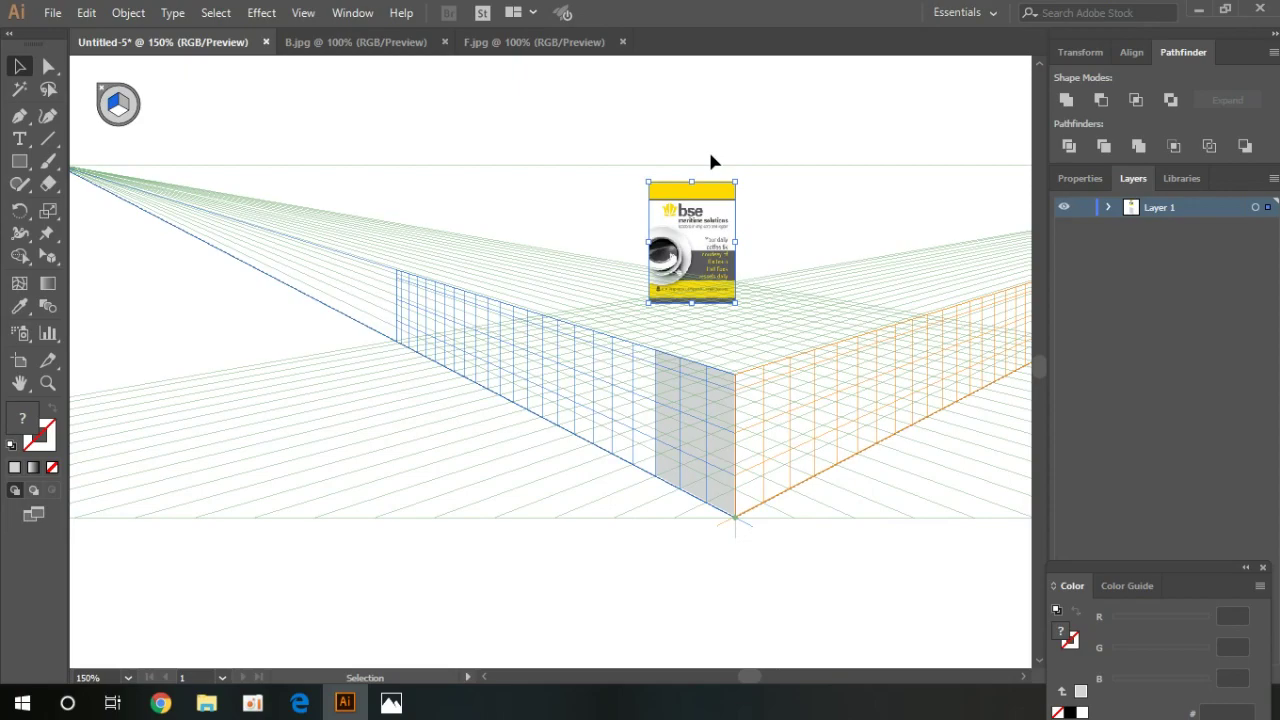
# Step: Try to fit the bse front artwork over the grey panel on the left perspective plane
pyautogui.click(627, 173)
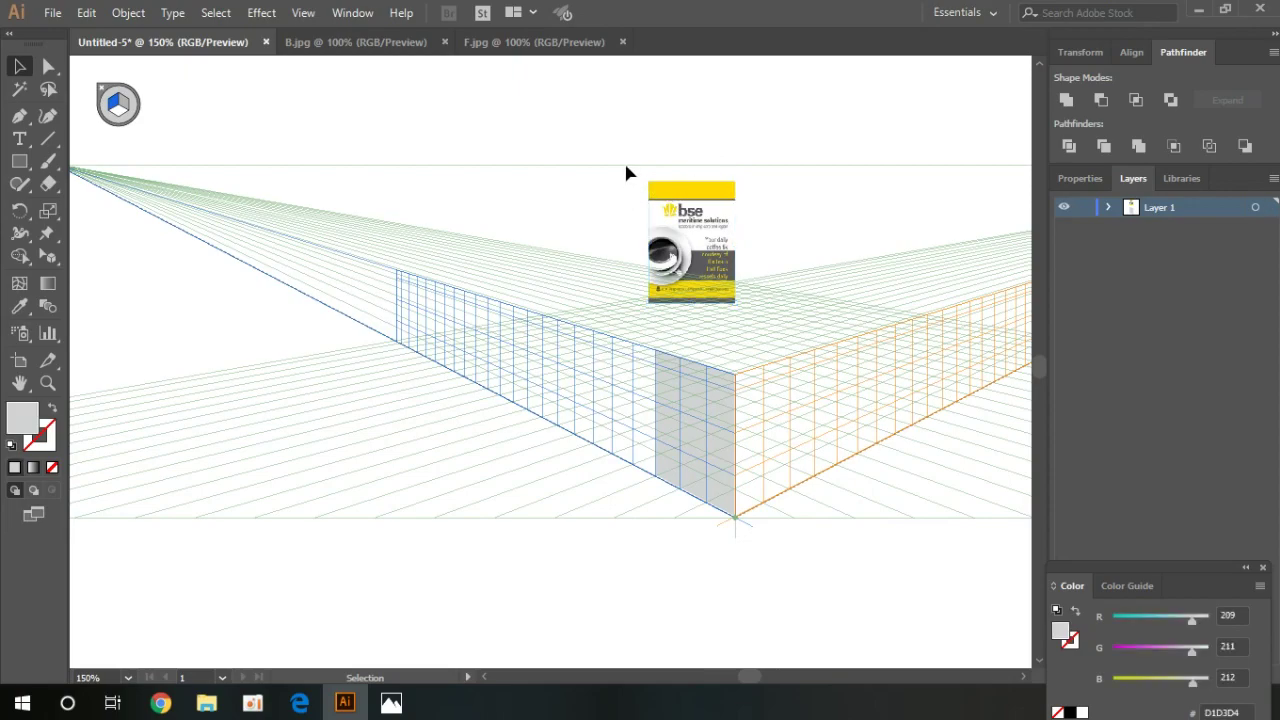
pyautogui.moveTo(691, 192)
pyautogui.mouseDown()
pyautogui.moveTo(677, 346)
pyautogui.moveTo(691, 380)
pyautogui.moveTo(660, 440)
pyautogui.moveTo(666, 490)
pyautogui.mouseUp()
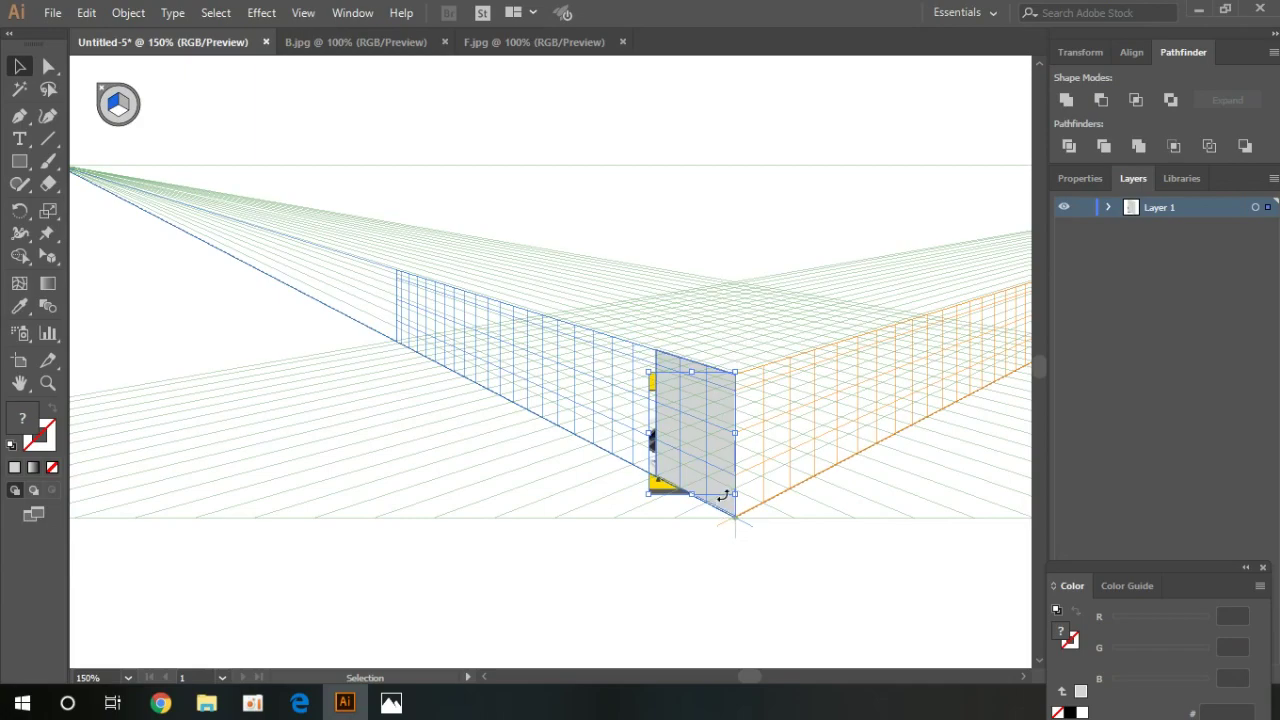
pyautogui.click(125, 106)
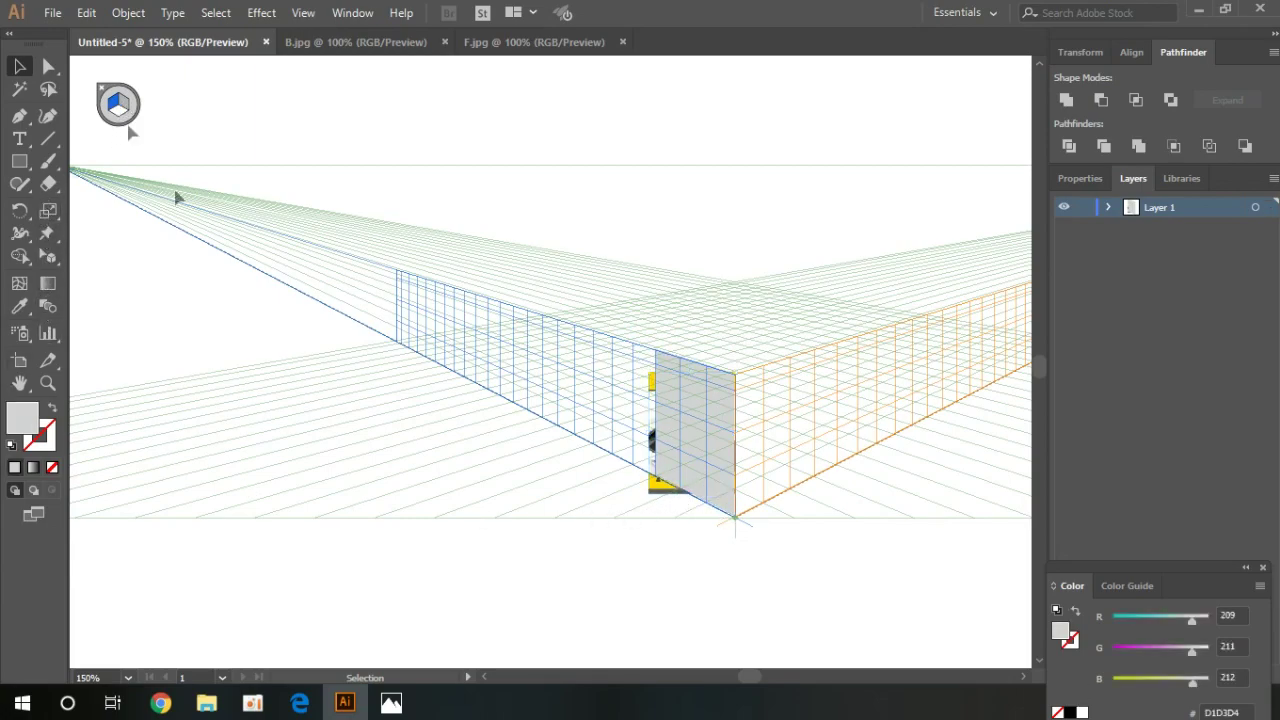
pyautogui.moveTo(756, 614); pyautogui.dragTo(575, 369)
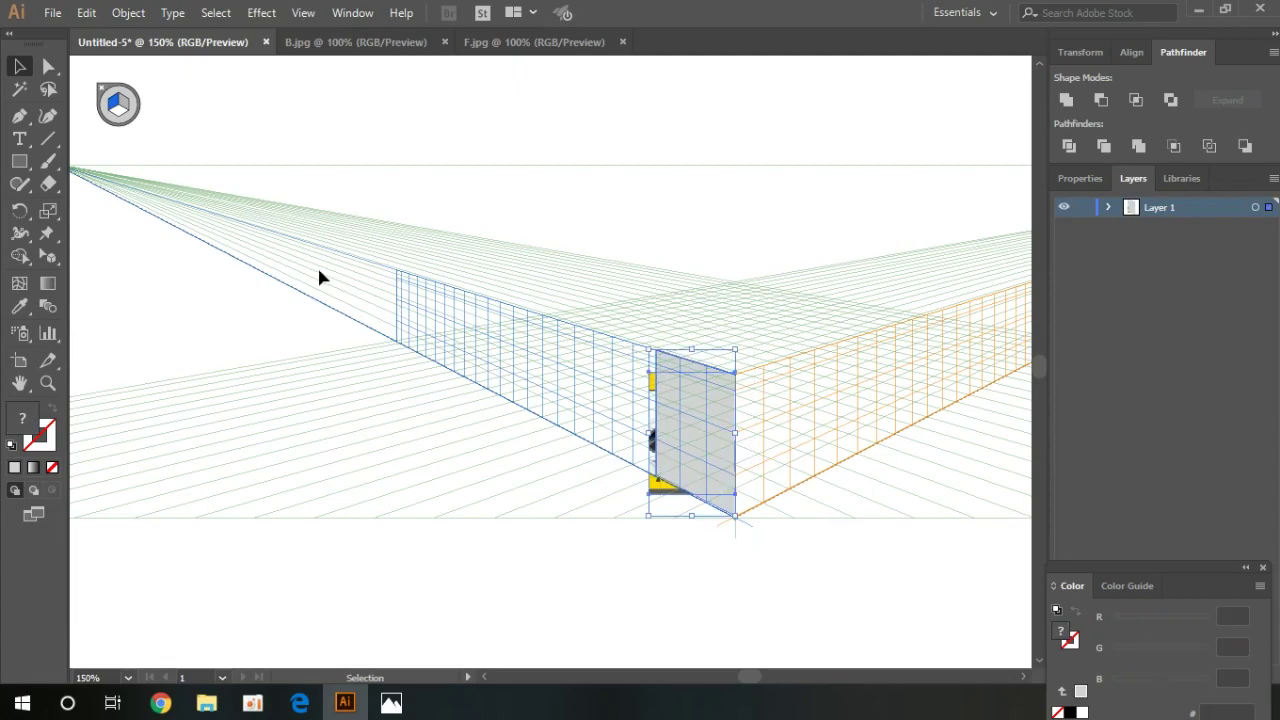
pyautogui.click(120, 104)
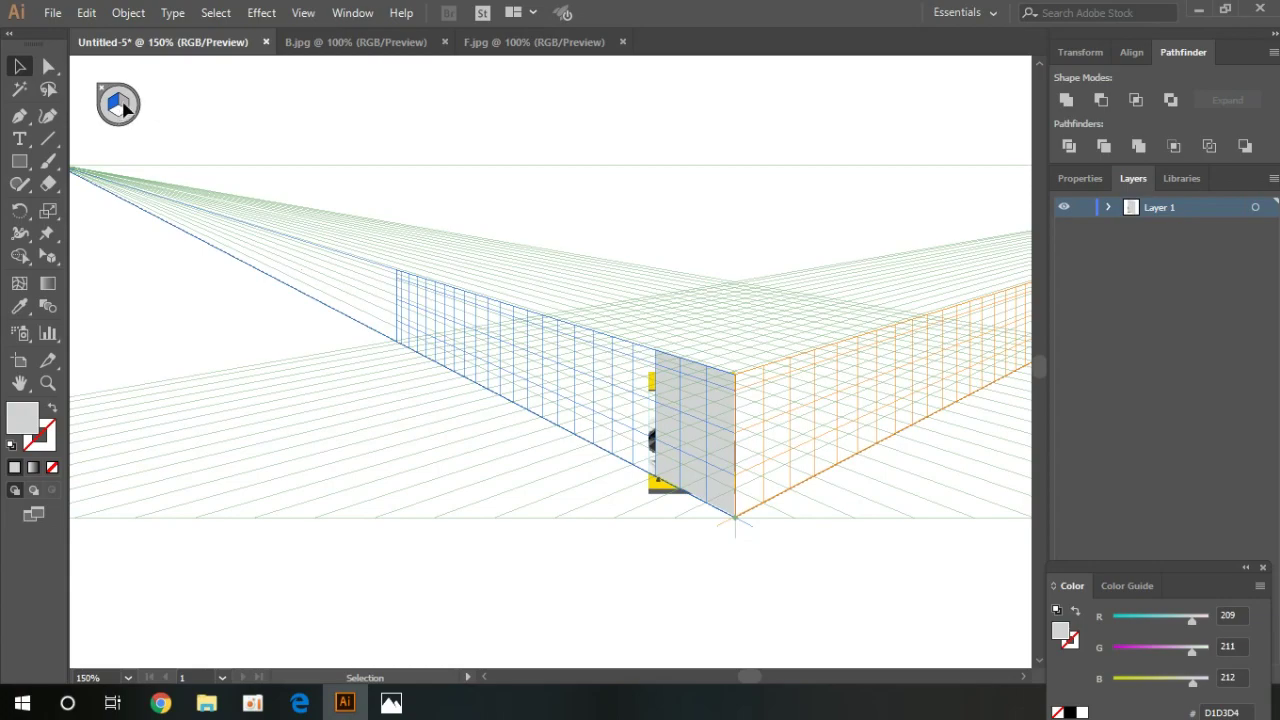
# Step: Make the right grid the active plane of the perspective grid
pyautogui.click(50, 258)
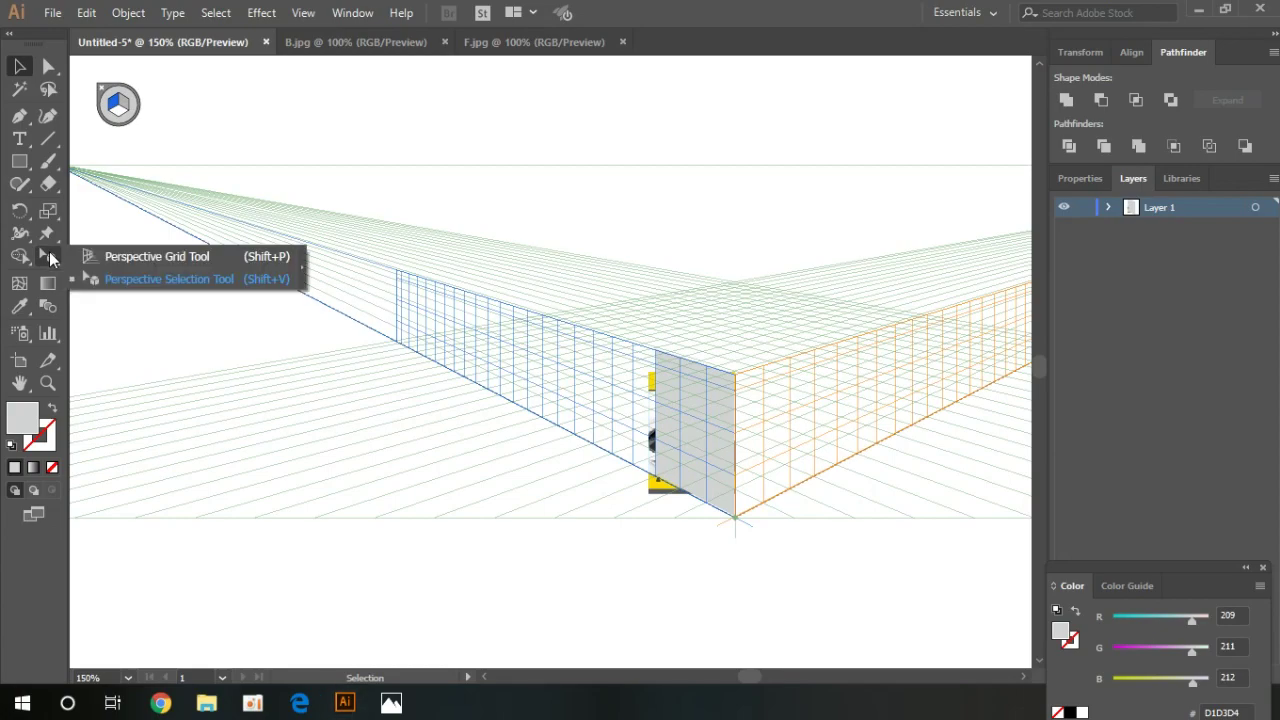
pyautogui.click(124, 256)
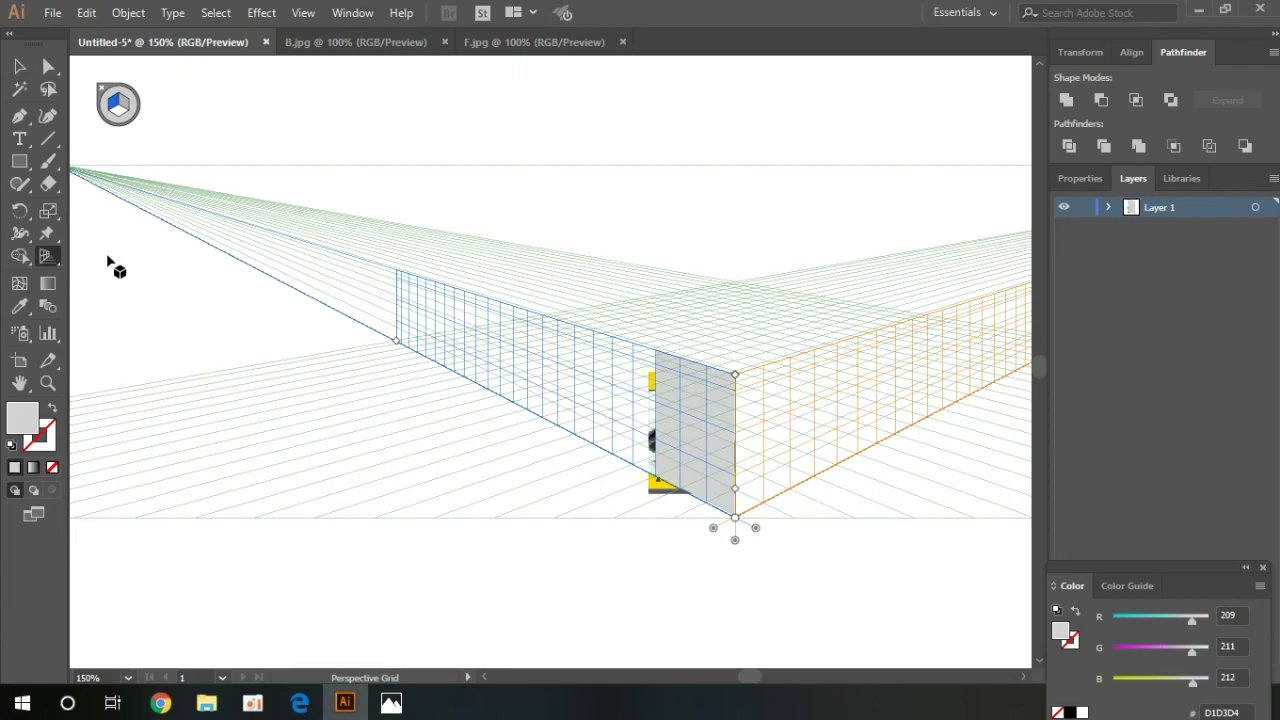
pyautogui.click(125, 107)
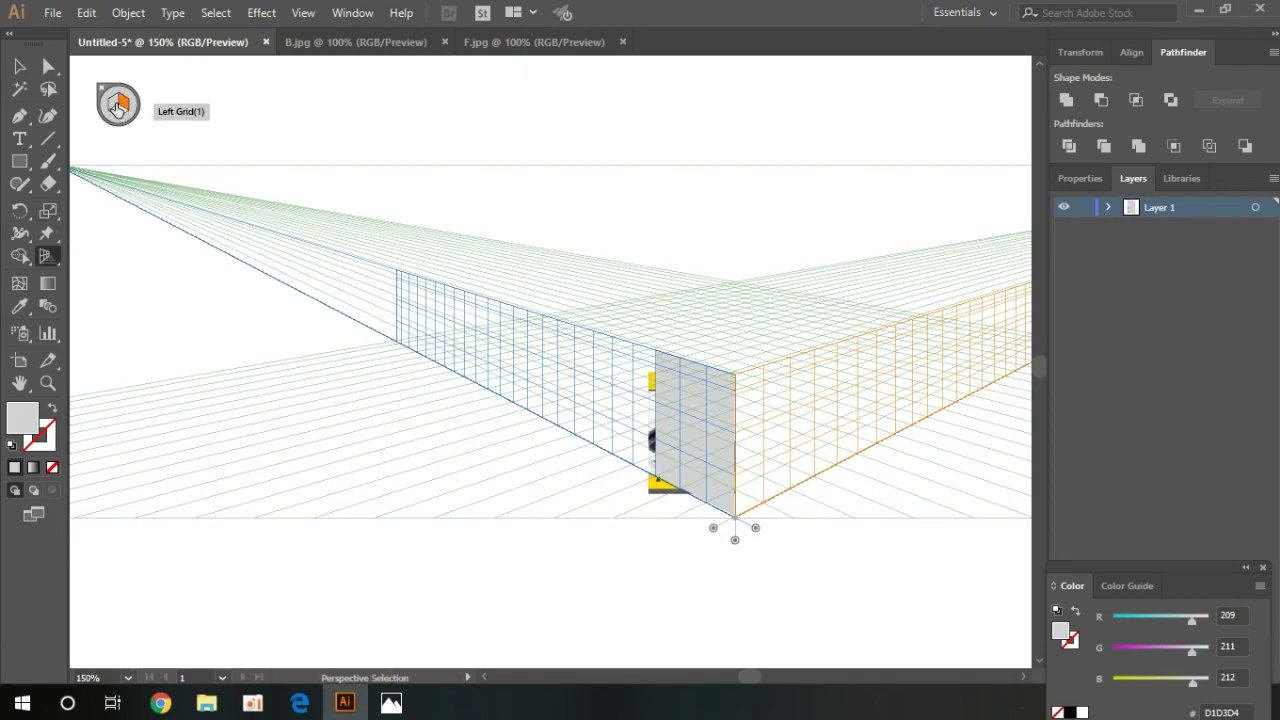
pyautogui.click(117, 106)
pyautogui.click(123, 107)
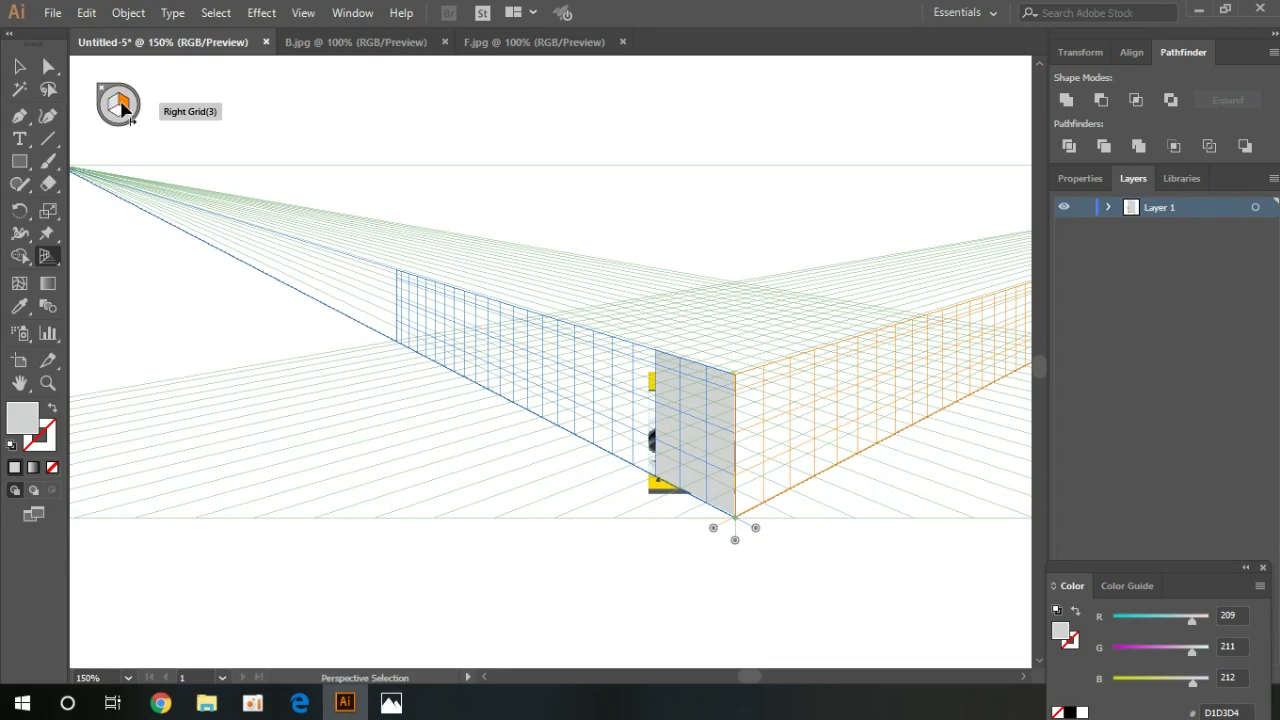
pyautogui.hotkey('shift', 'p')
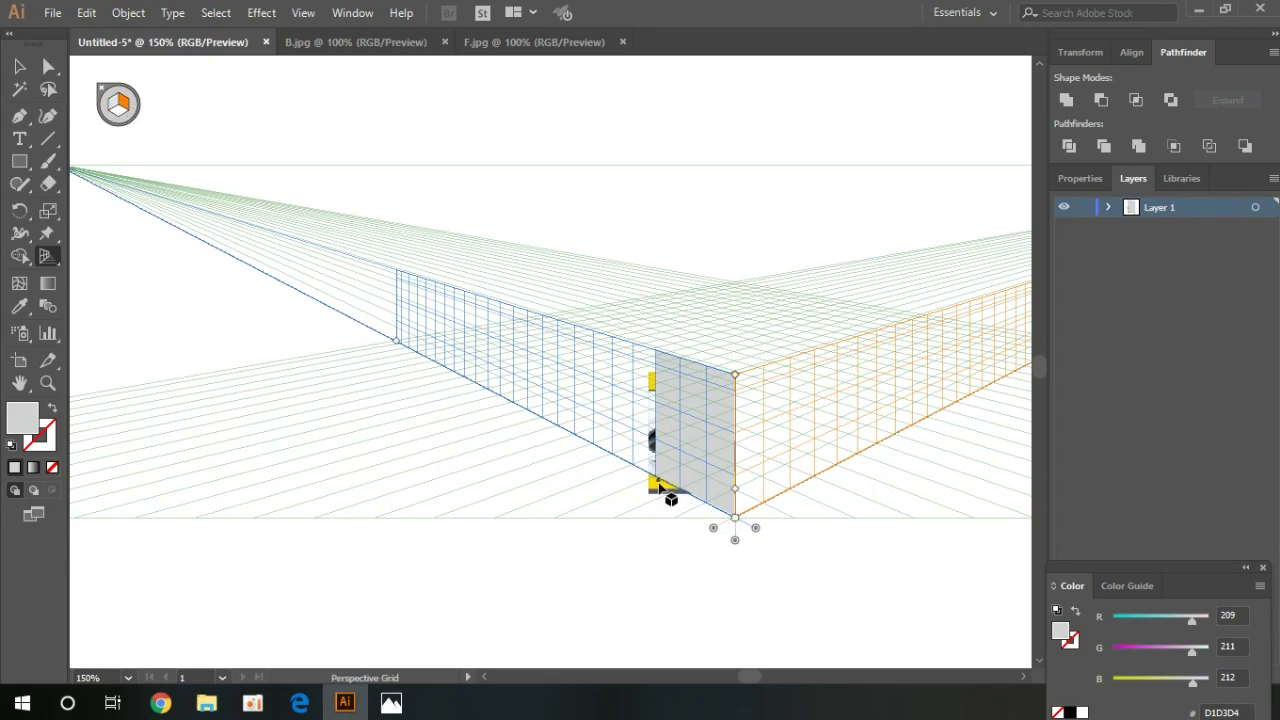
# Step: Move the bse front artwork off the grey panel to the empty area above the perspective grid
pyautogui.click(19, 66)
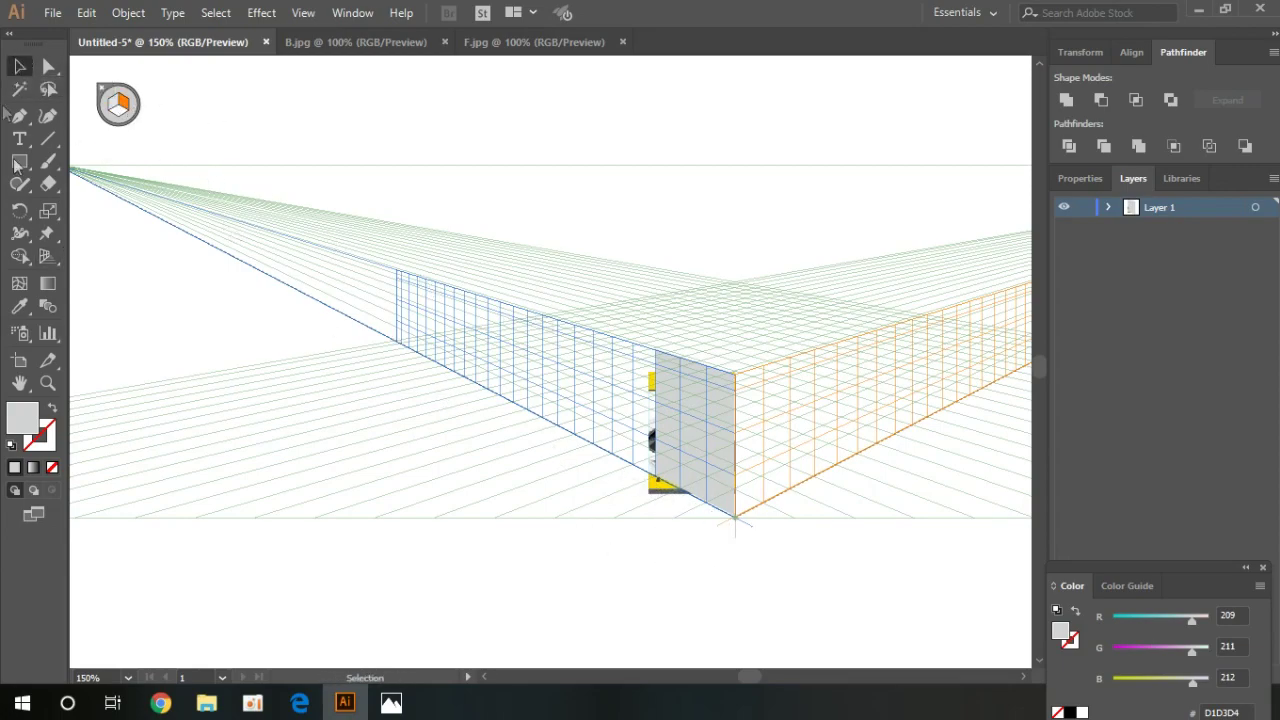
pyautogui.moveTo(663, 490); pyautogui.dragTo(686, 263)
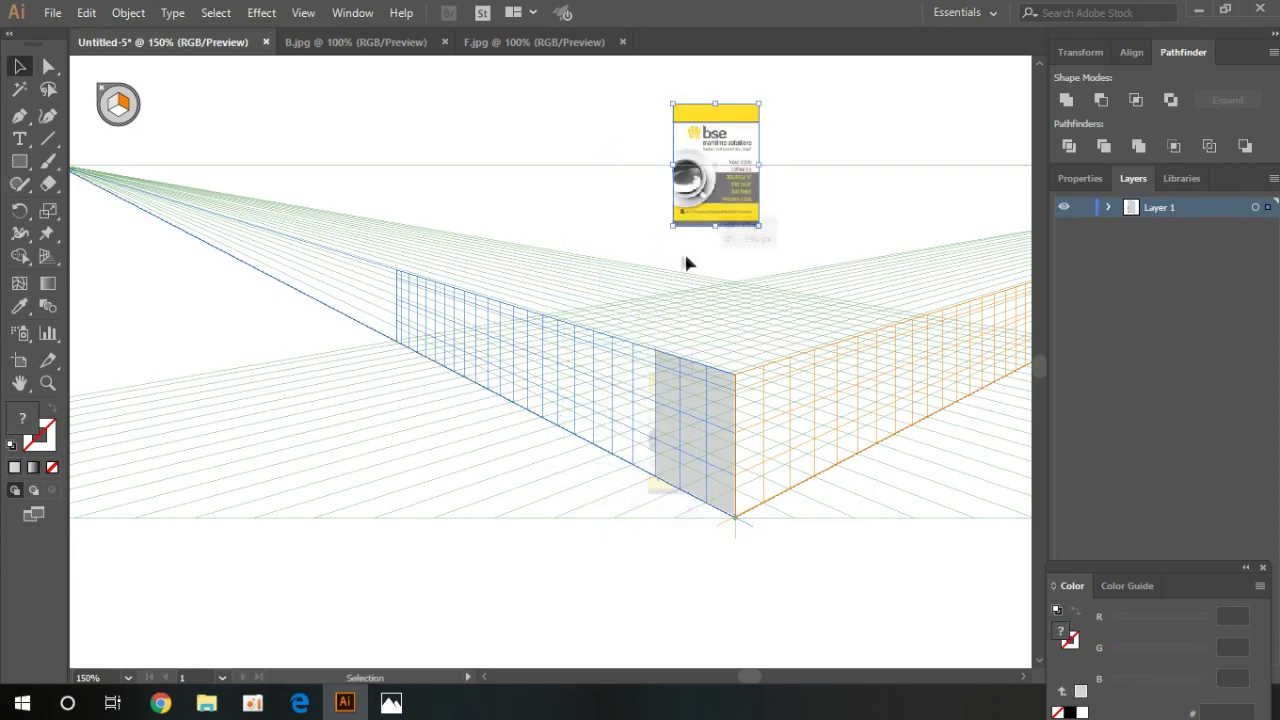
pyautogui.click(831, 137)
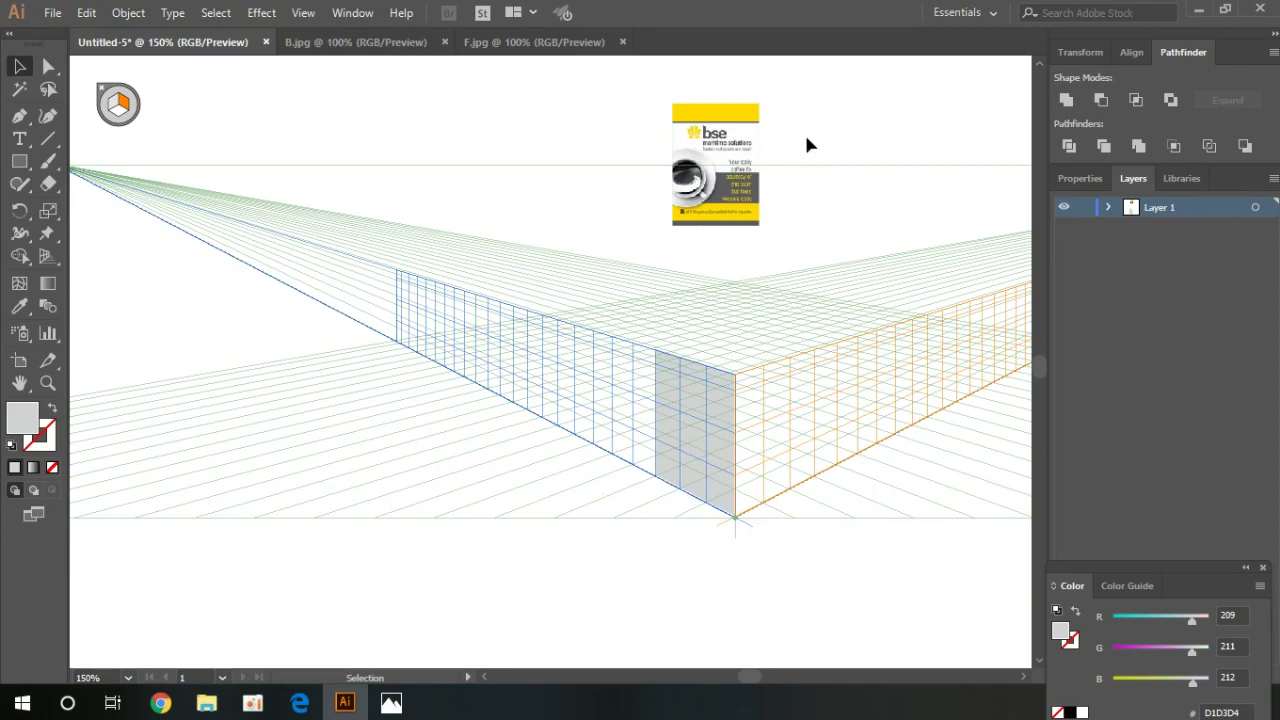
# Step: View the side artwork B.jpg in Photos, close it and return to Illustrator
pyautogui.click(393, 703)
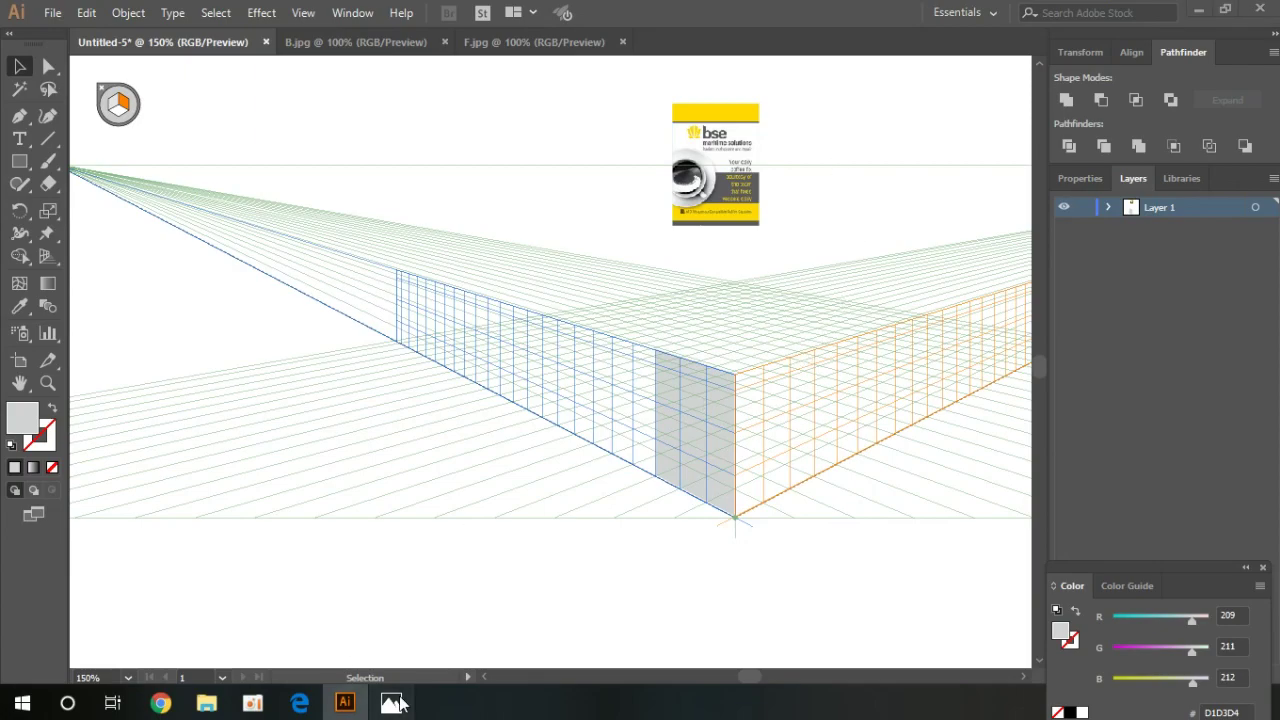
pyautogui.click(393, 703)
pyautogui.click(393, 703)
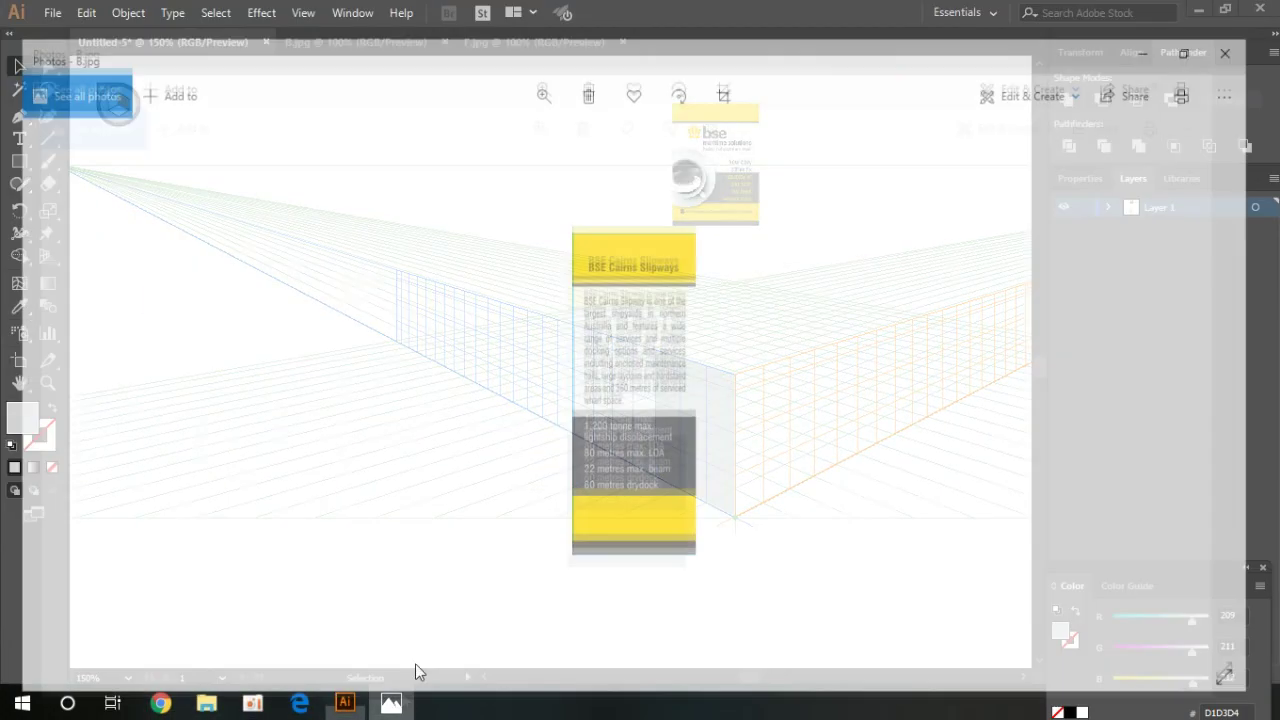
pyautogui.click(1263, 14)
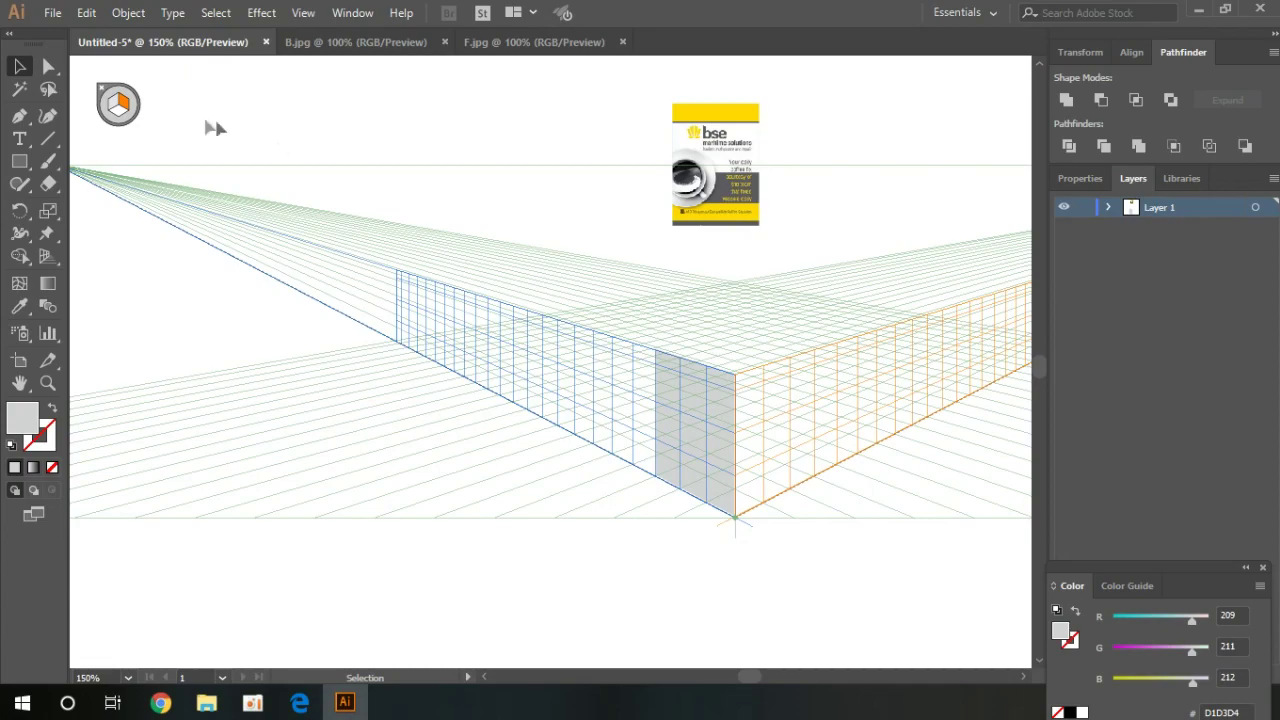
# Step: Warp the bse front artwork into the grey panel's shape using Envelope Distort, Make with Top Object
pyautogui.moveTo(795, 582); pyautogui.dragTo(643, 148)
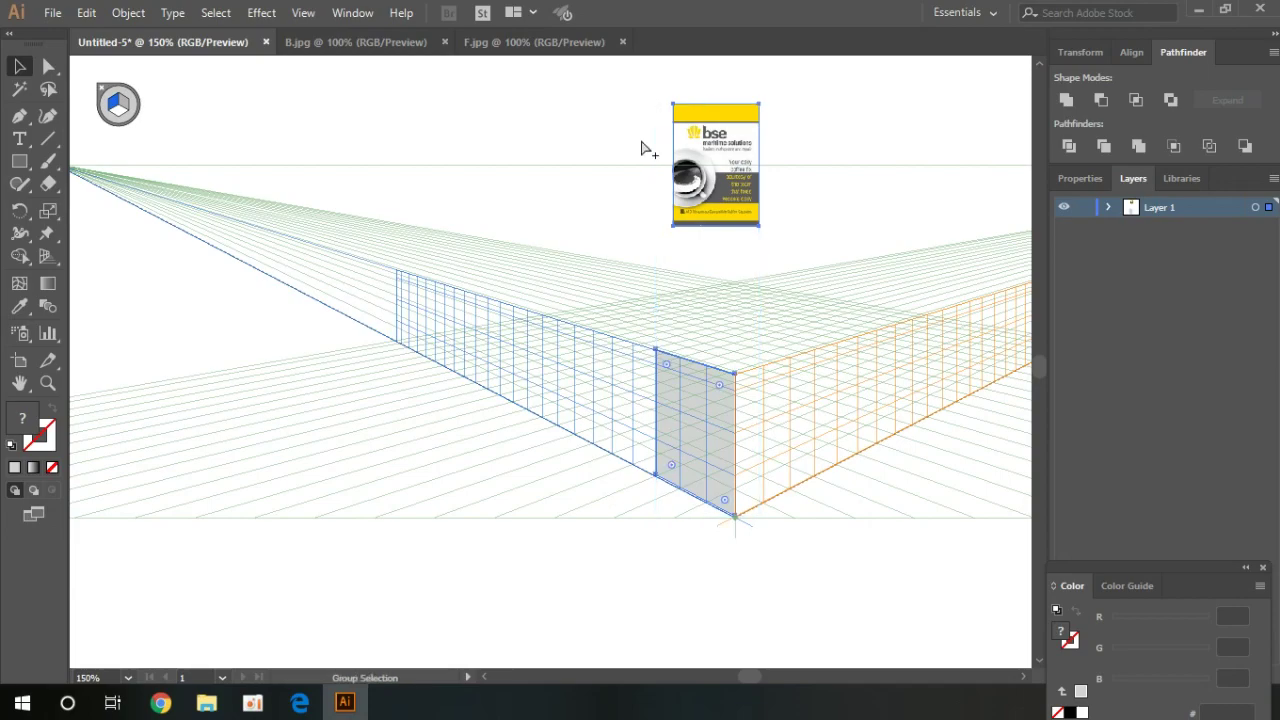
pyautogui.hotkey('ctrl', 'alt', 'c')
pyautogui.hotkey('alt', 'space')
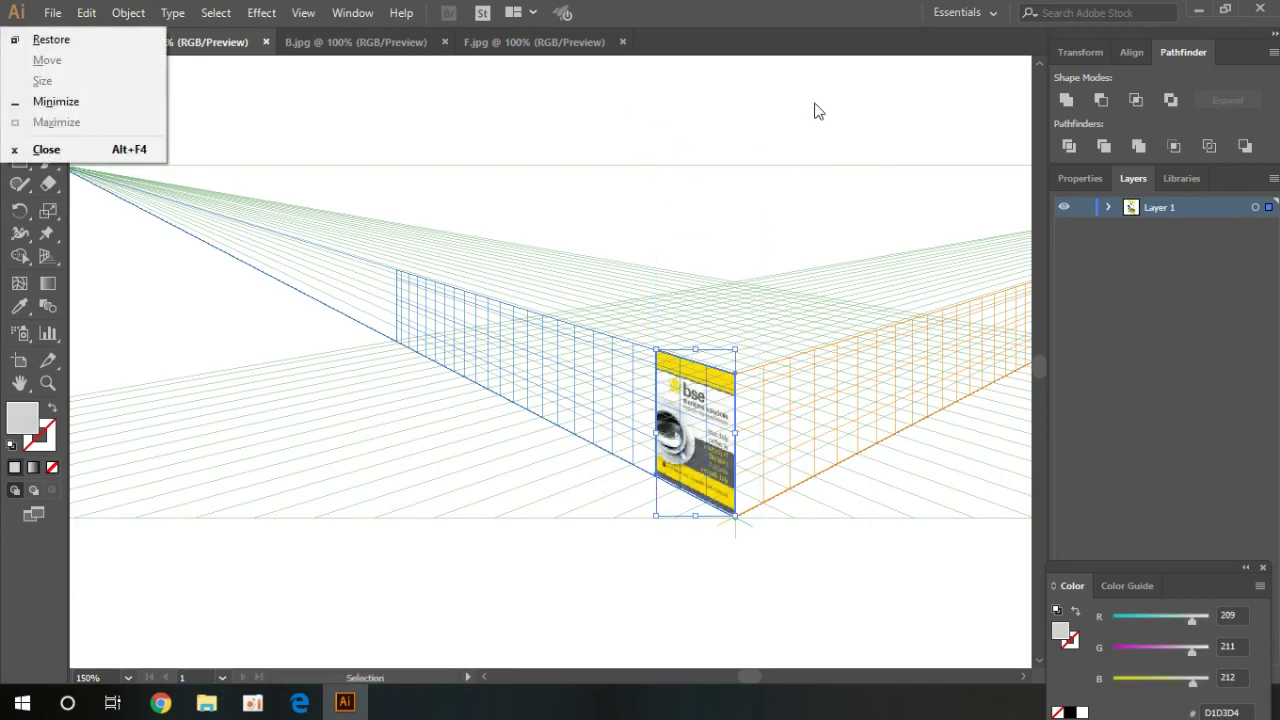
pyautogui.click(772, 127)
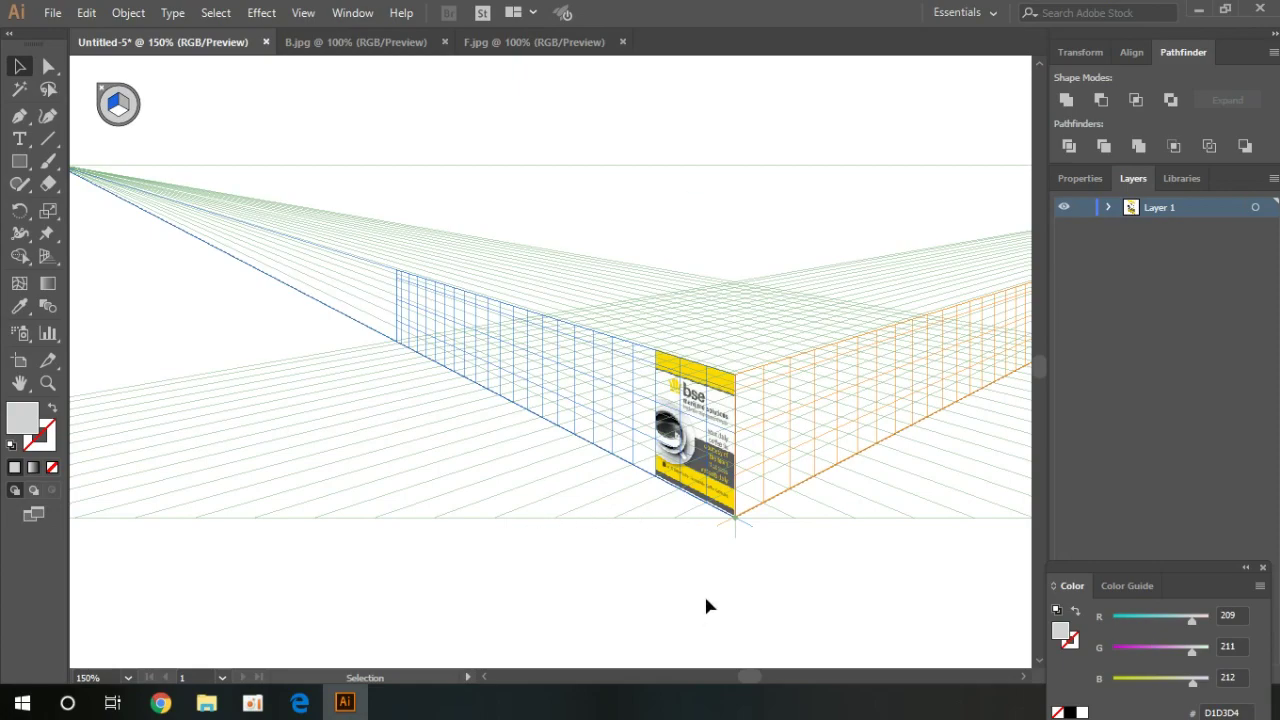
# Step: Fine-tune the height of the warped front artwork so its lower edge follows the left plane's base line
pyautogui.moveTo(676, 455); pyautogui.dragTo(706, 591)
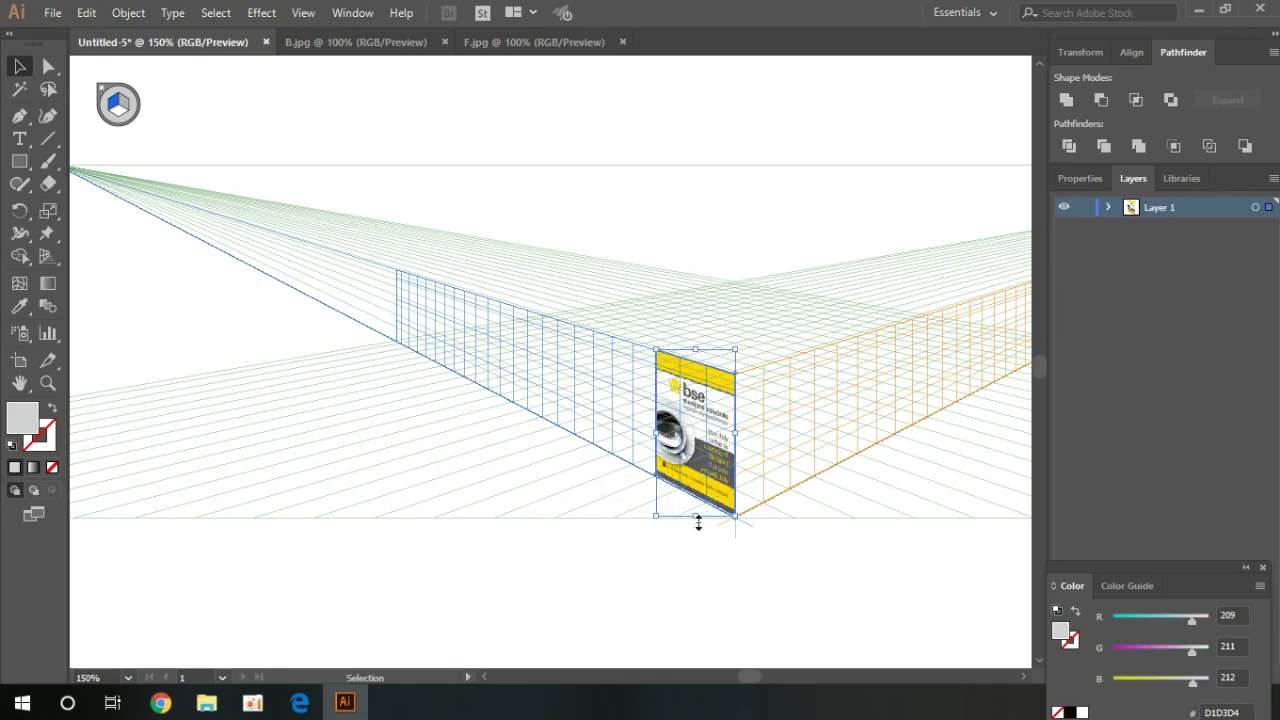
pyautogui.moveTo(698, 522); pyautogui.dragTo(695, 523)
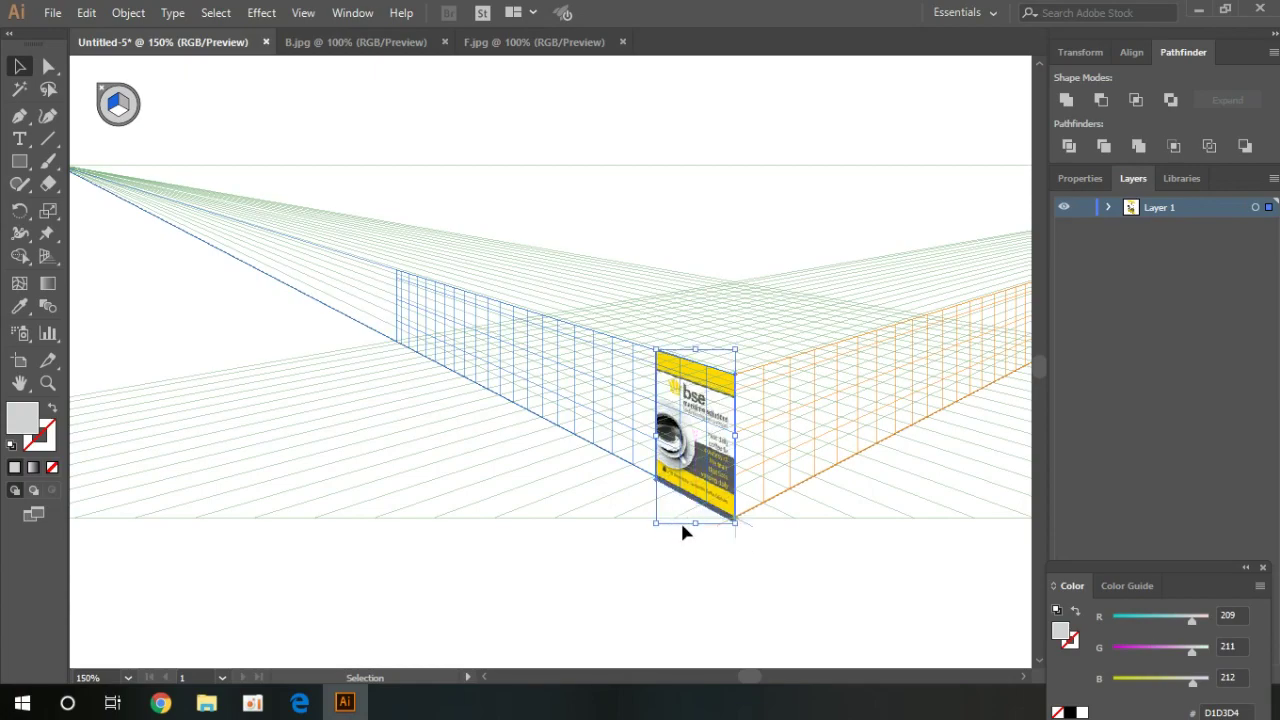
pyautogui.moveTo(696, 521); pyautogui.dragTo(697, 517)
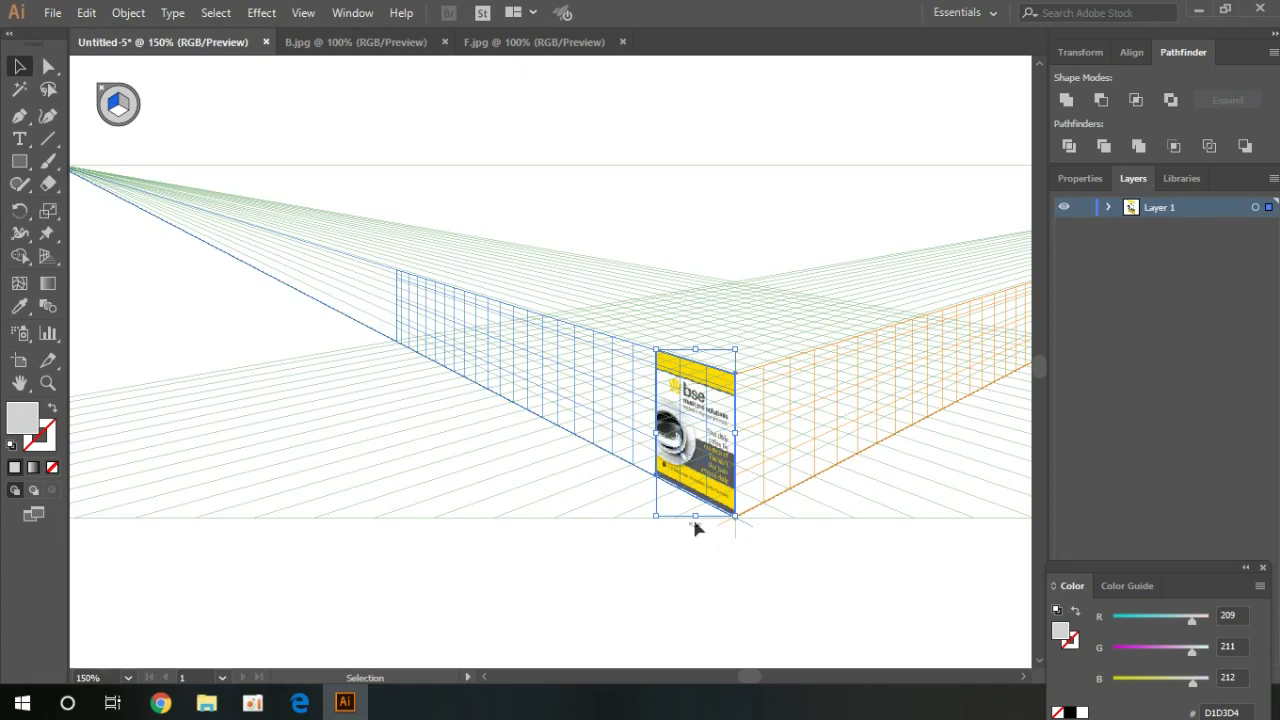
pyautogui.moveTo(697, 521); pyautogui.dragTo(728, 504)
pyautogui.click(705, 572)
pyautogui.click(730, 611)
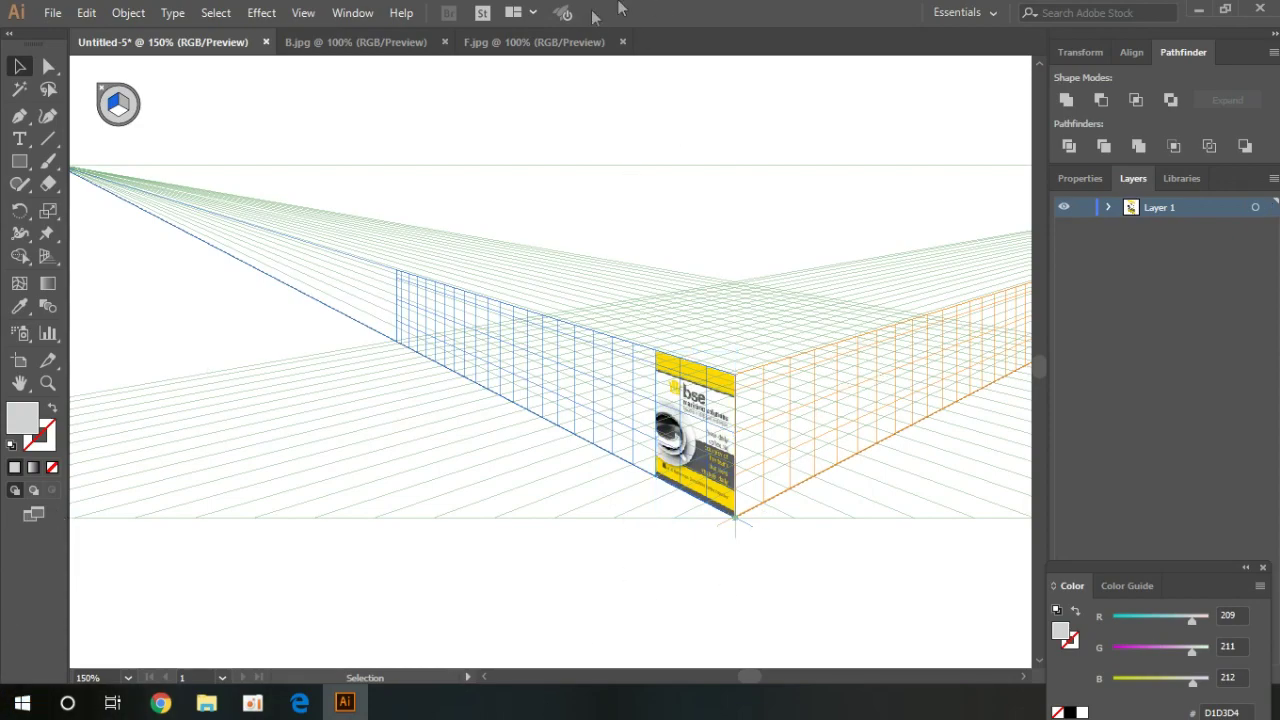
# Step: Bring the side artwork from the B.jpg document into Untitled-5, placing it above the right perspective plane
pyautogui.click(534, 42)
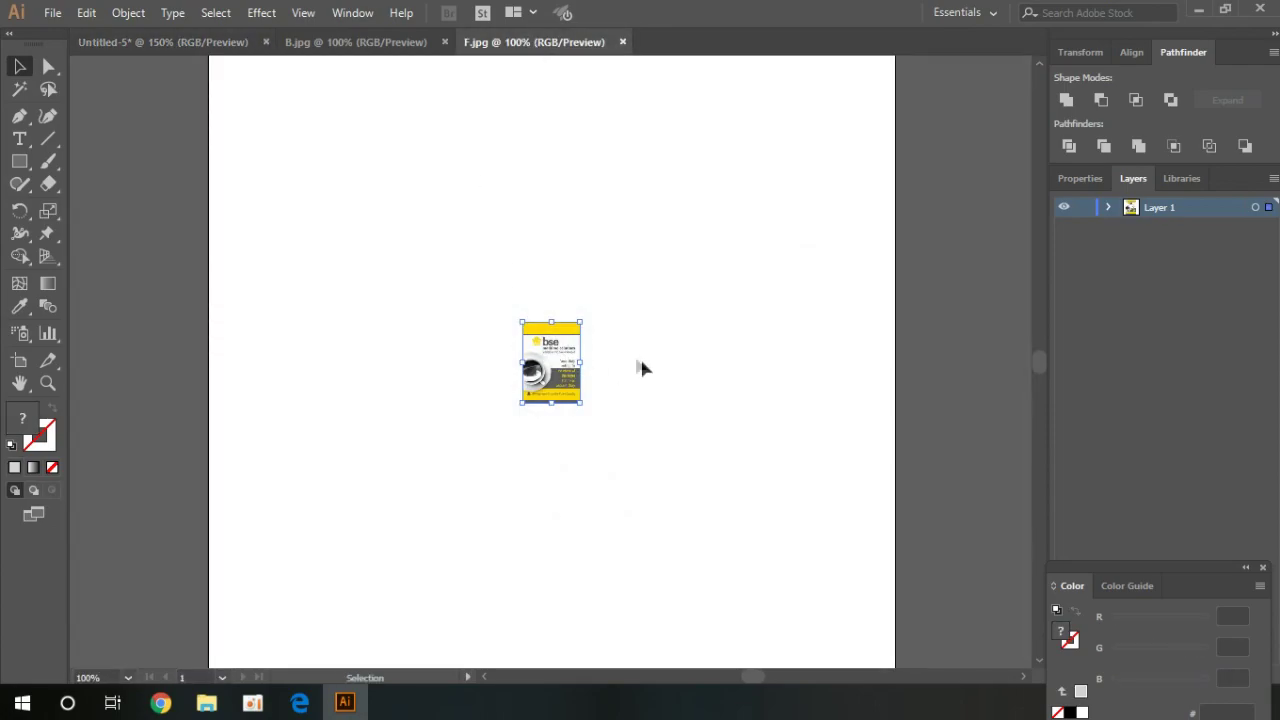
pyautogui.click(535, 218)
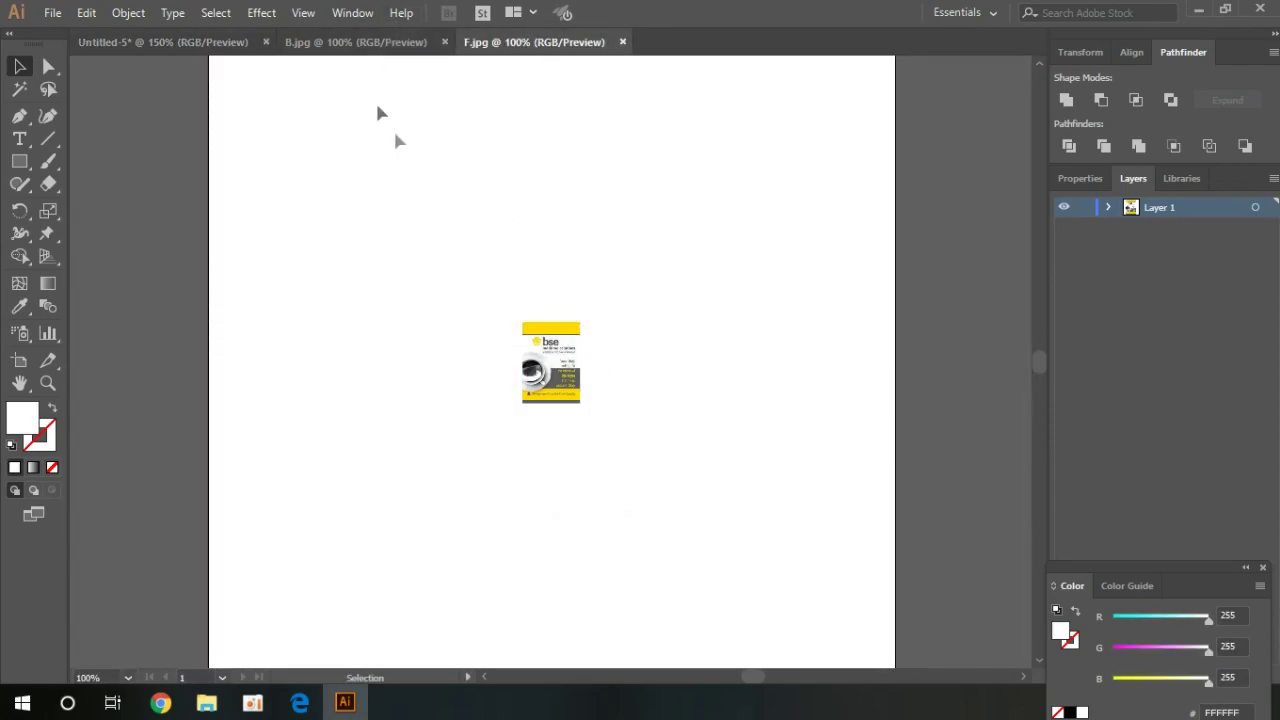
pyautogui.click(349, 42)
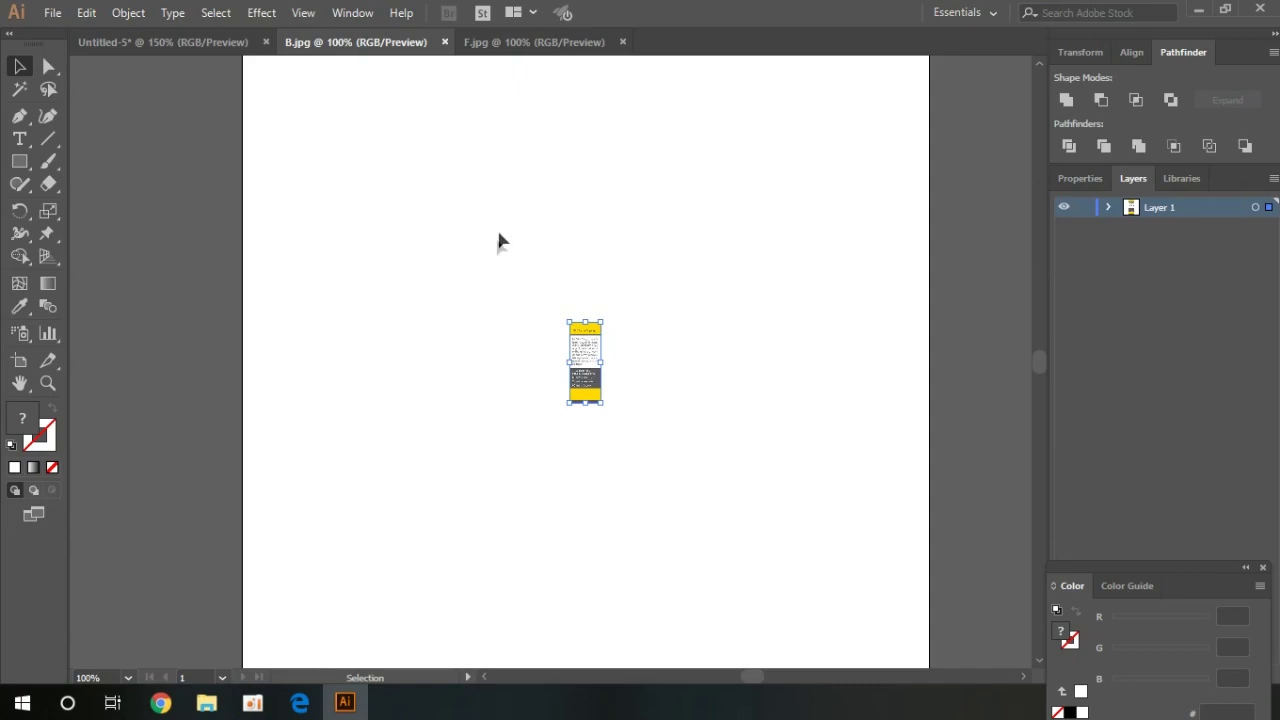
pyautogui.moveTo(585, 347); pyautogui.dragTo(805, 225)
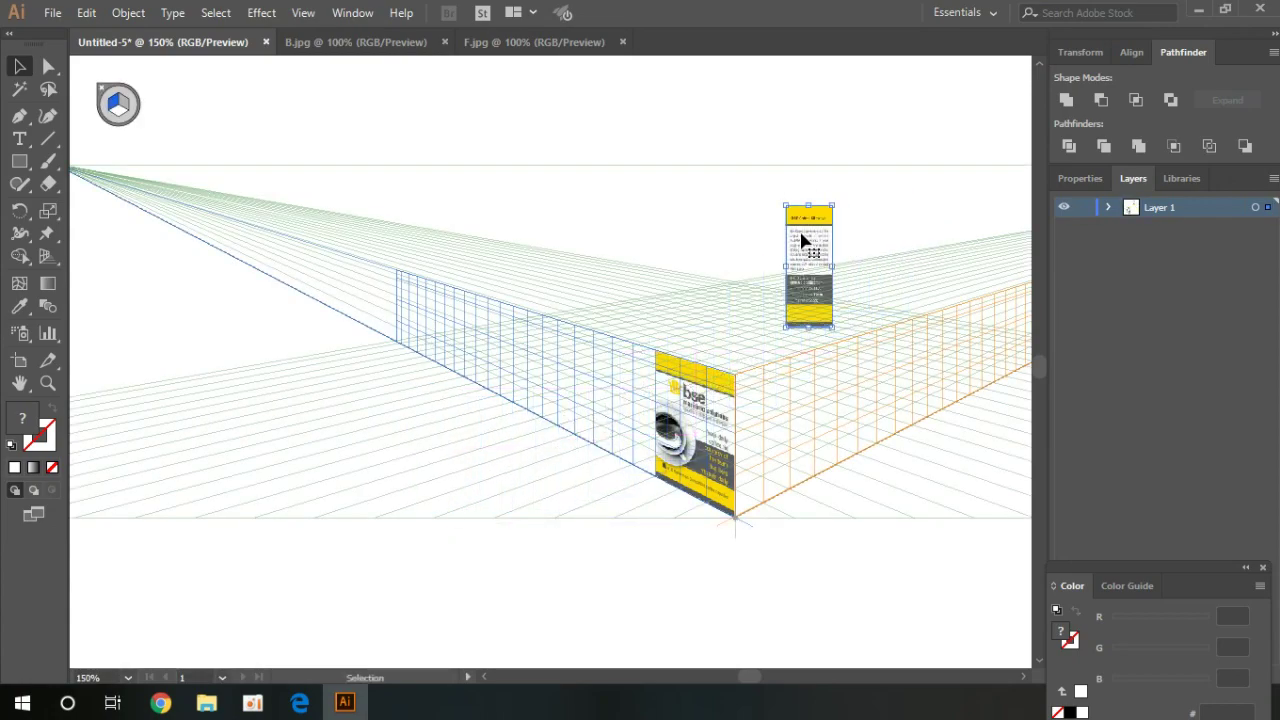
# Step: Try to draw a side-panel rectangle from the front panel's upper corner, about 13.85 by 5.98 pt, and undo it
pyautogui.click(47, 256)
pyautogui.click(150, 279)
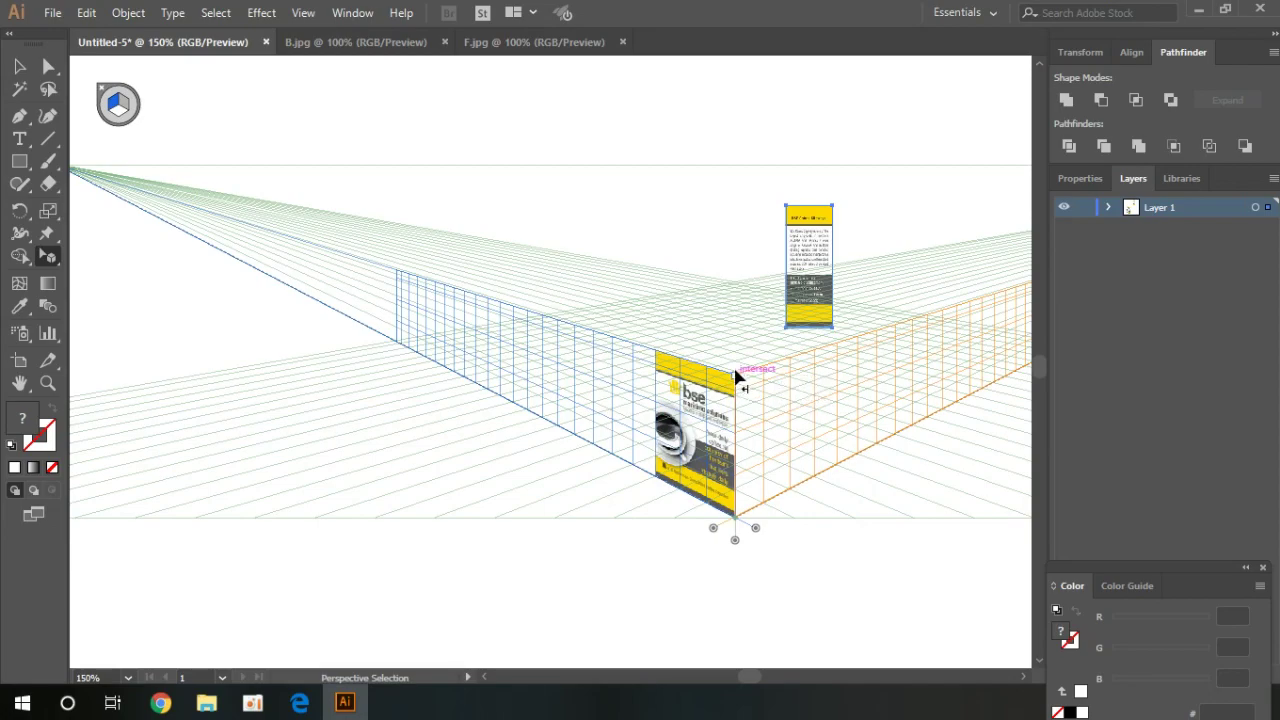
pyautogui.click(19, 161)
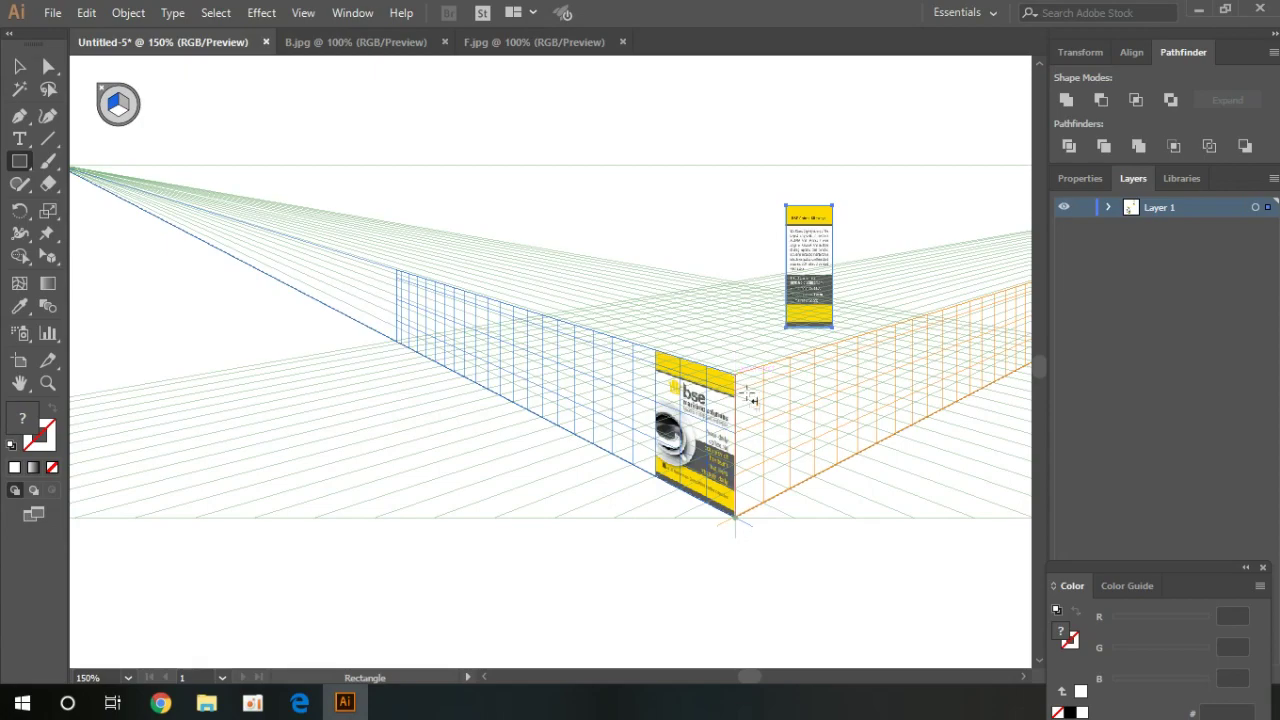
pyautogui.scroll(1, 798, 570)
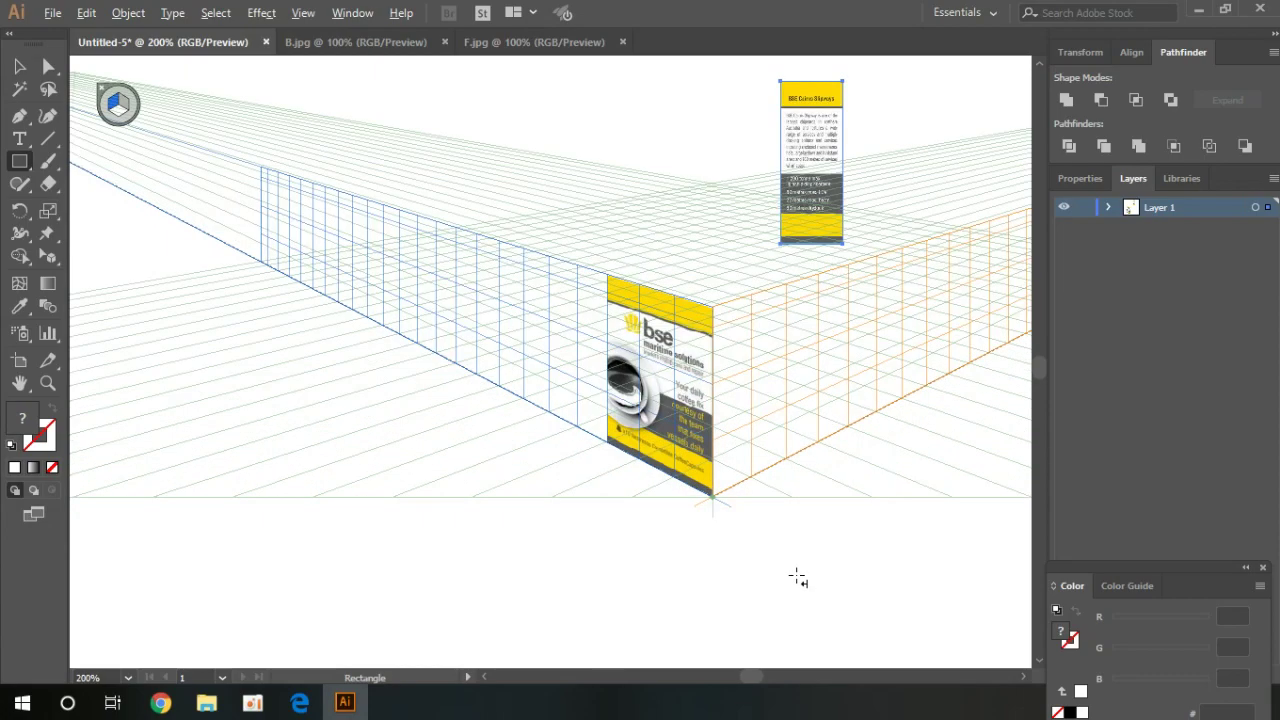
pyautogui.scroll(2, 798, 577)
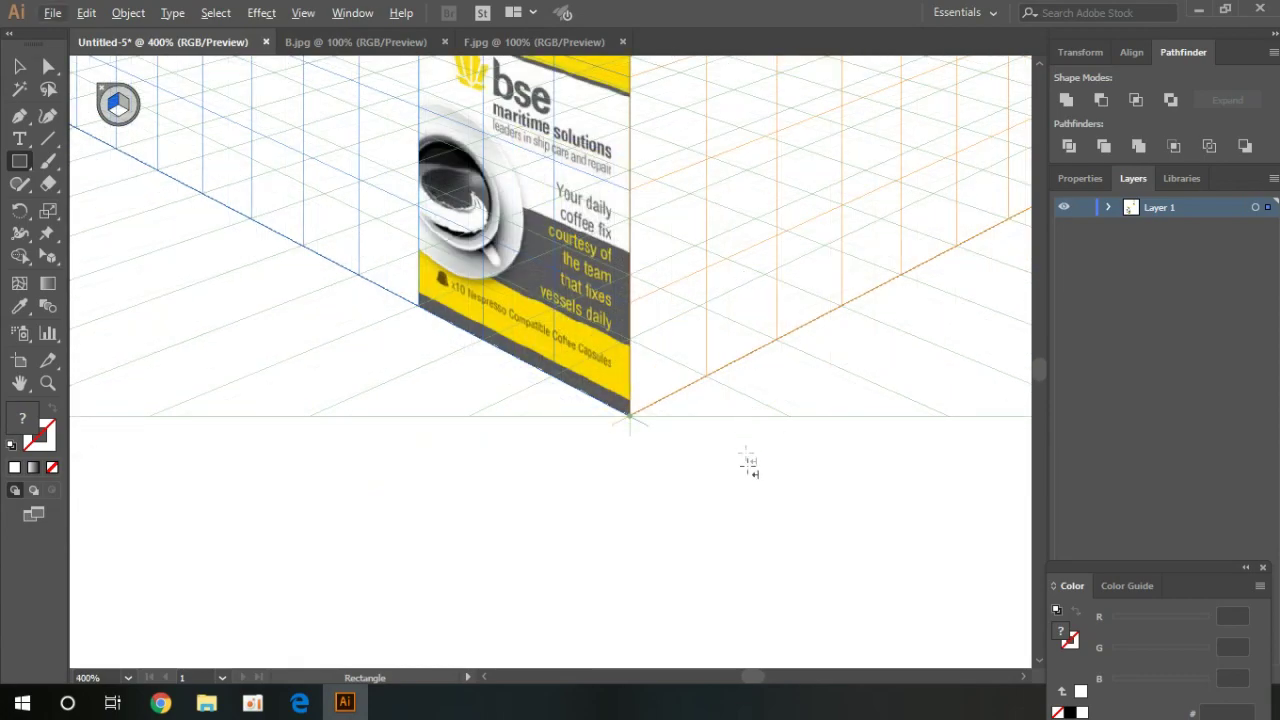
pyautogui.scroll(5, 768, 460)
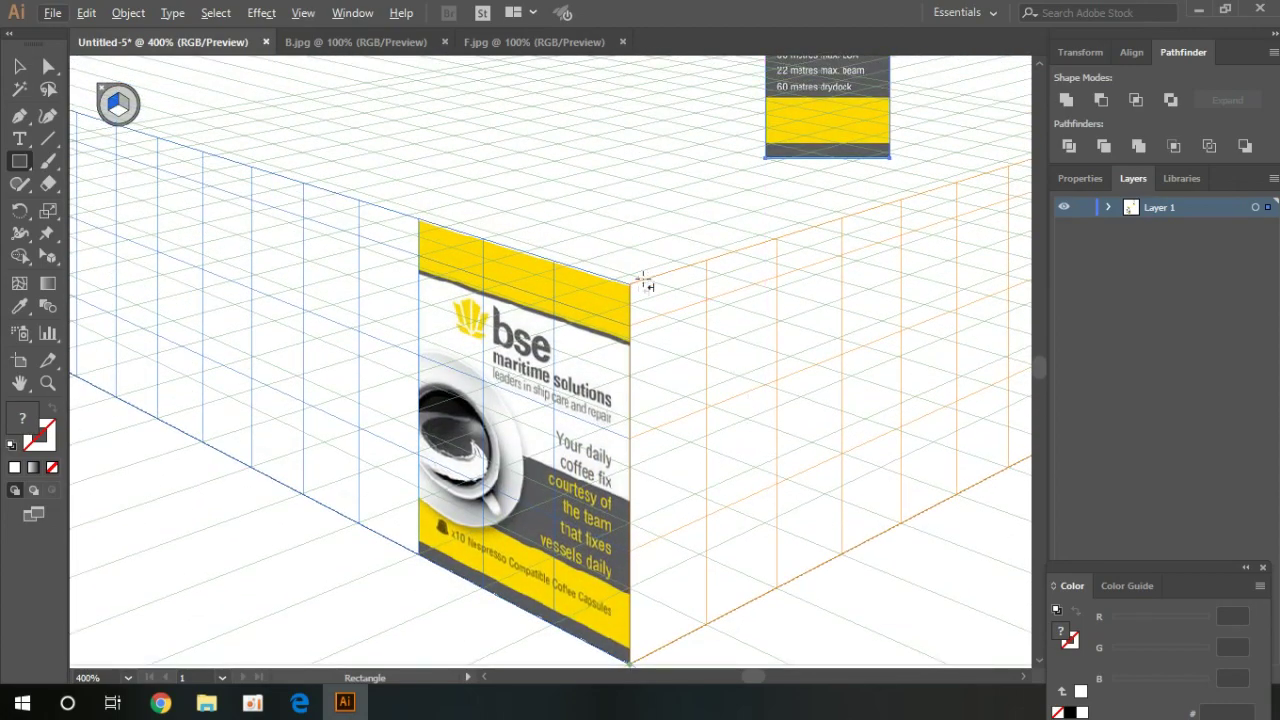
pyautogui.moveTo(631, 284); pyautogui.dragTo(674, 285)
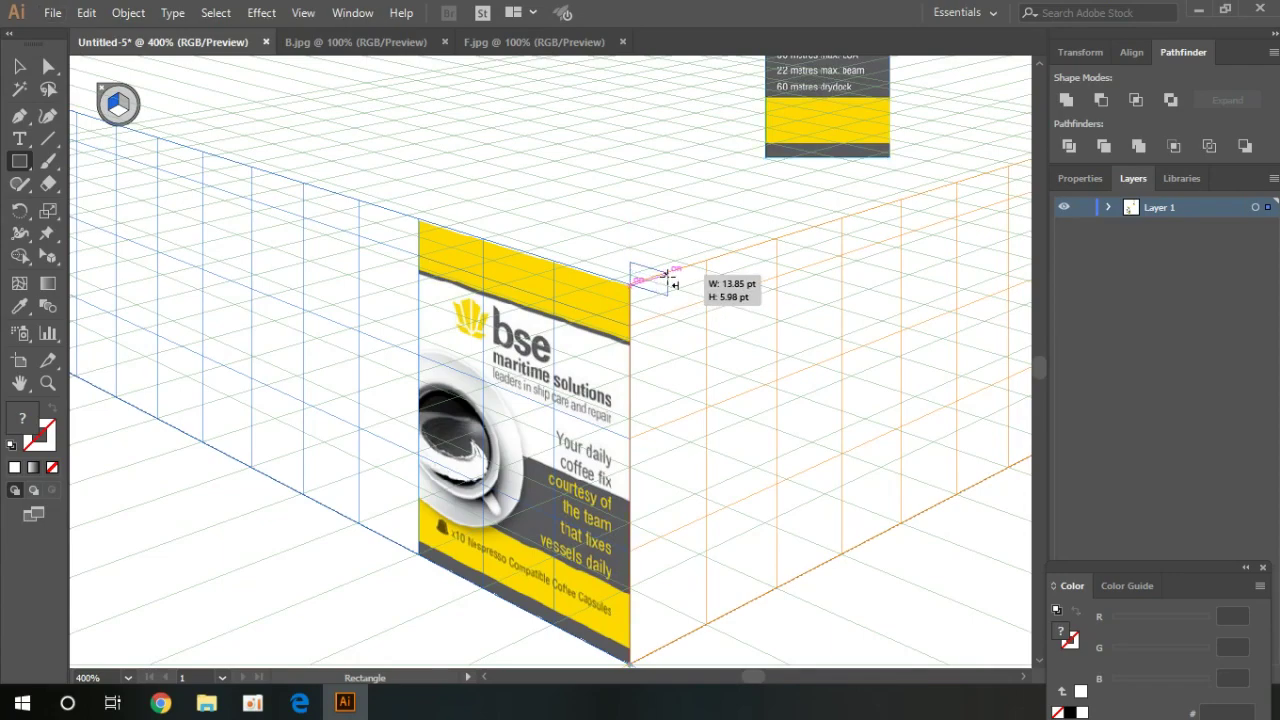
pyautogui.moveTo(674, 285); pyautogui.dragTo(644, 285)
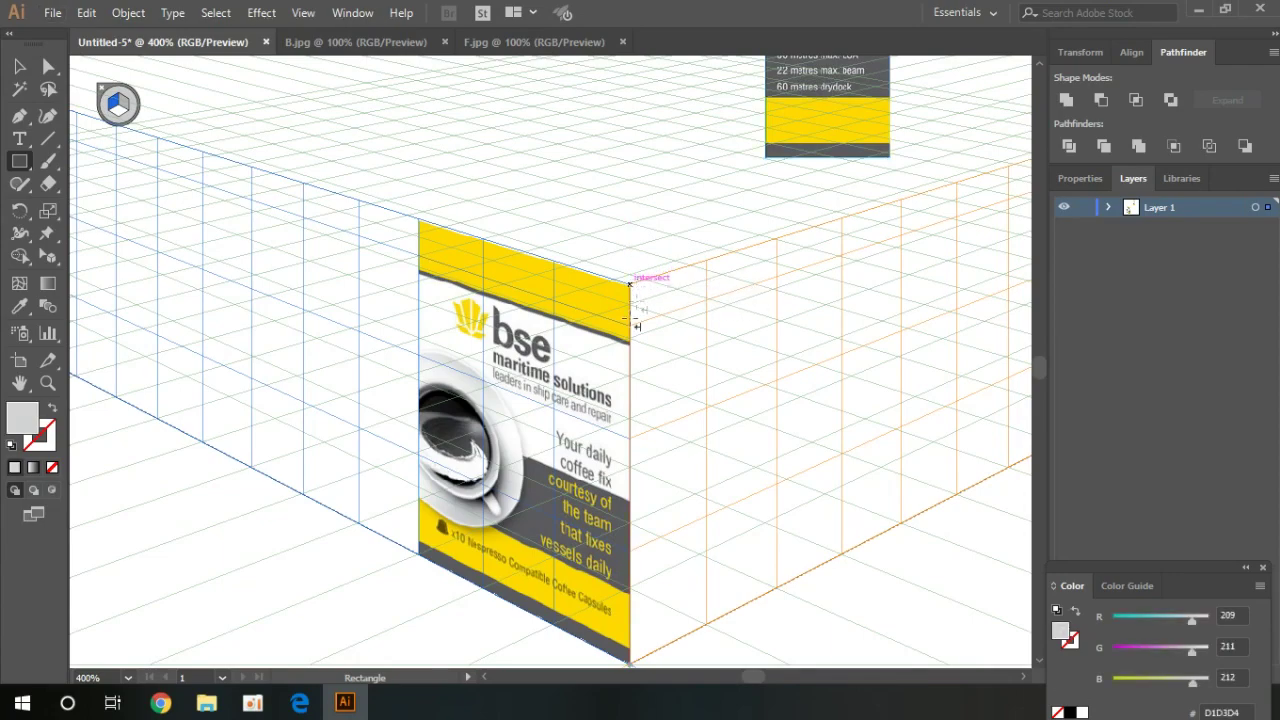
pyautogui.hotkey('shift', 'v')
pyautogui.click(563, 430)
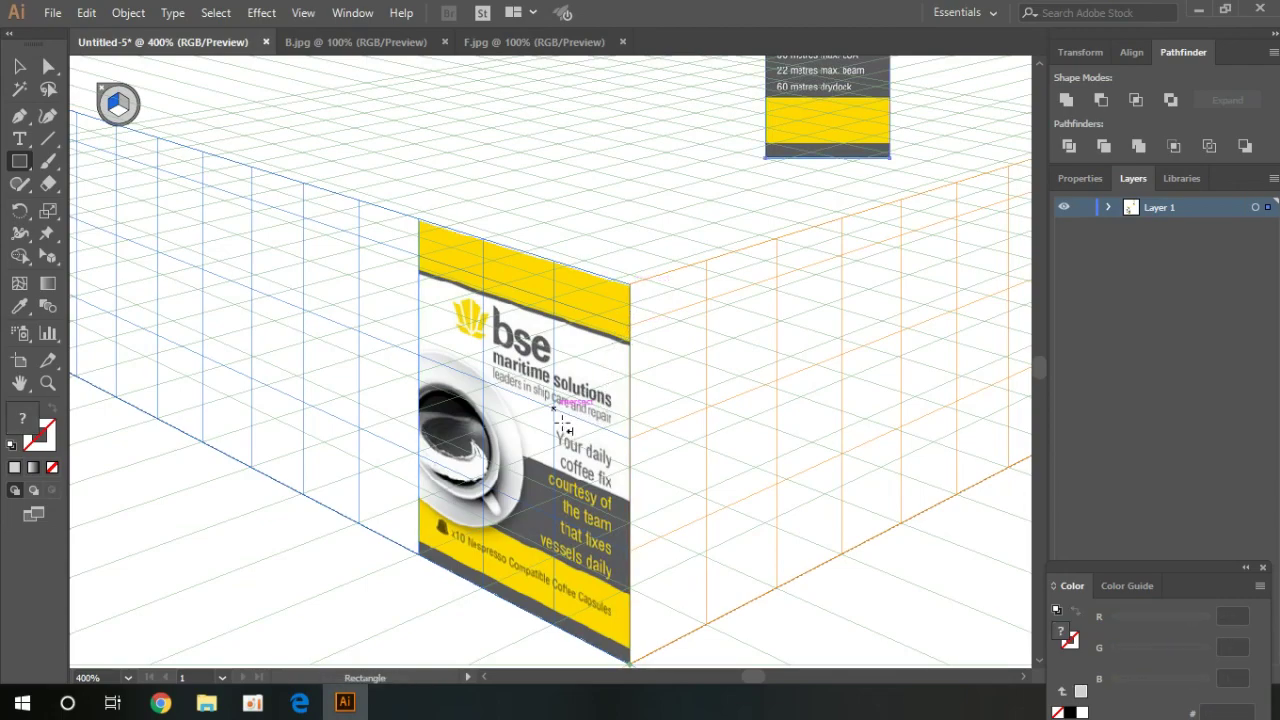
# Step: Draw a grey rectangle on the right perspective plane, from the front panel's upper corner down to the plane's base line
pyautogui.click(126, 104)
pyautogui.press('m')
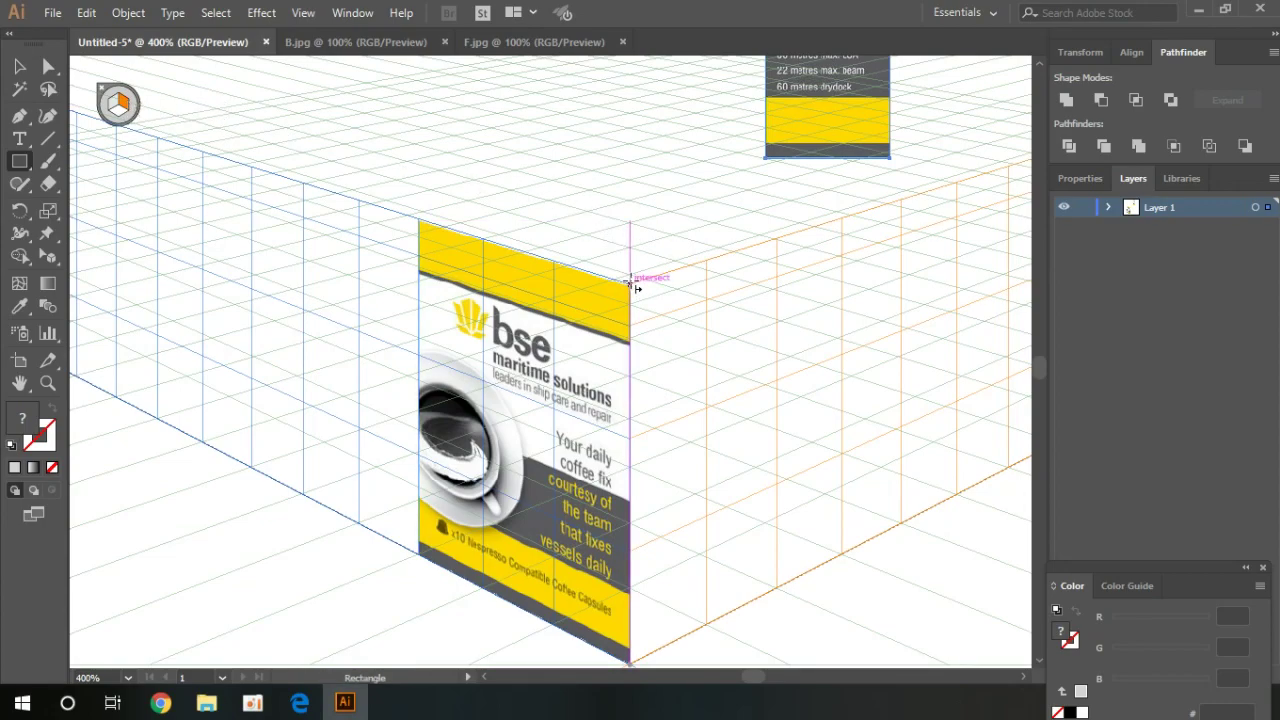
pyautogui.moveTo(632, 287); pyautogui.dragTo(742, 612)
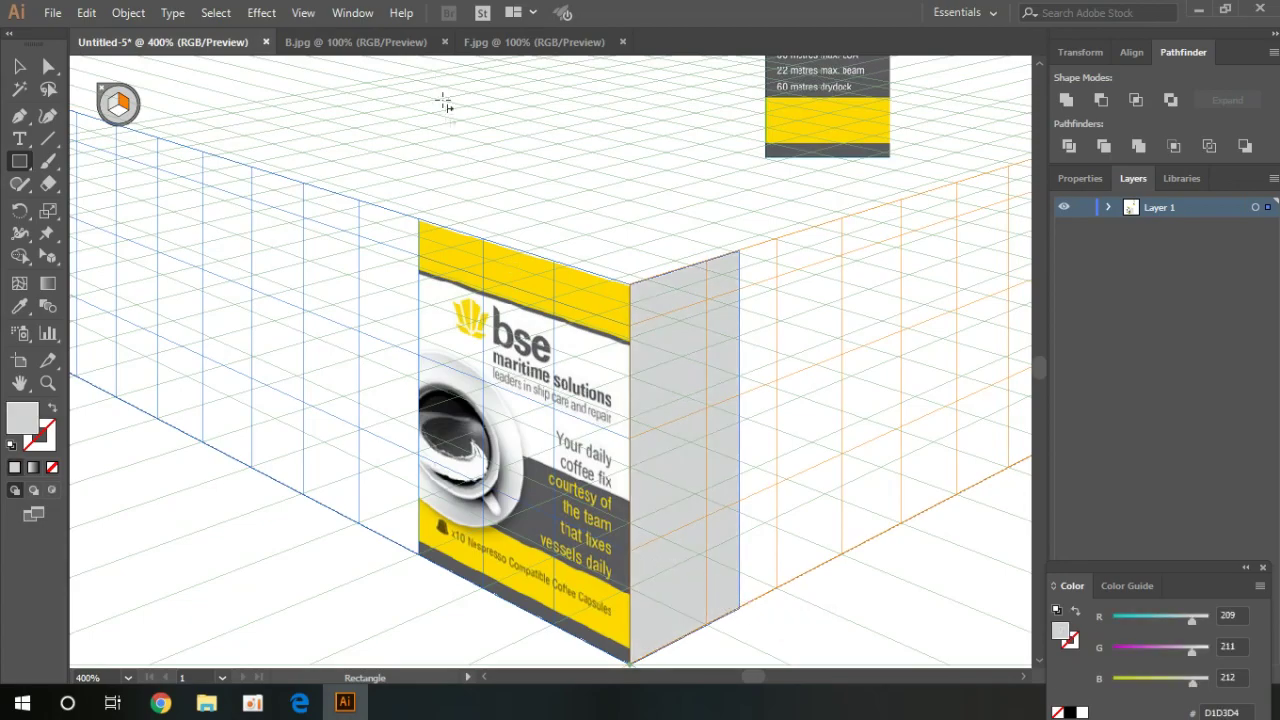
# Step: Move the BSE Cairns Slipways side artwork directly above the grey side panel, aligned with the panel's outer edge
pyautogui.scroll(4, 922, 560)
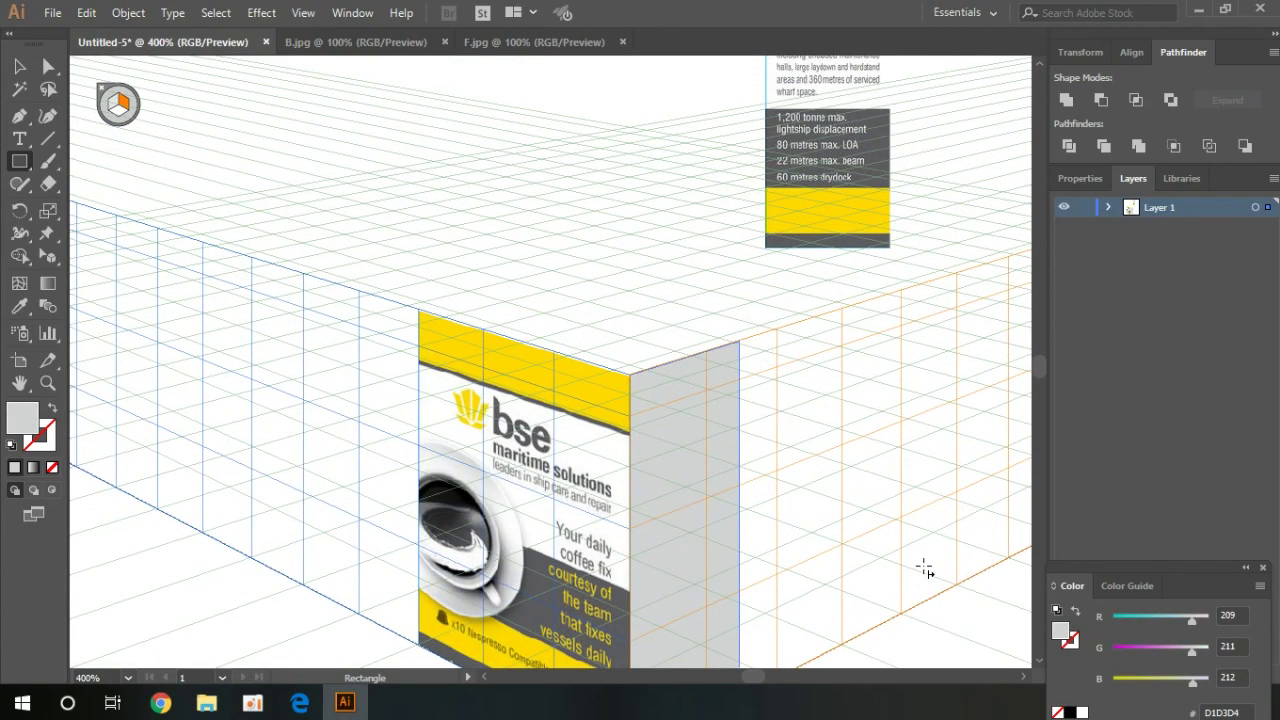
pyautogui.scroll(3, 920, 557)
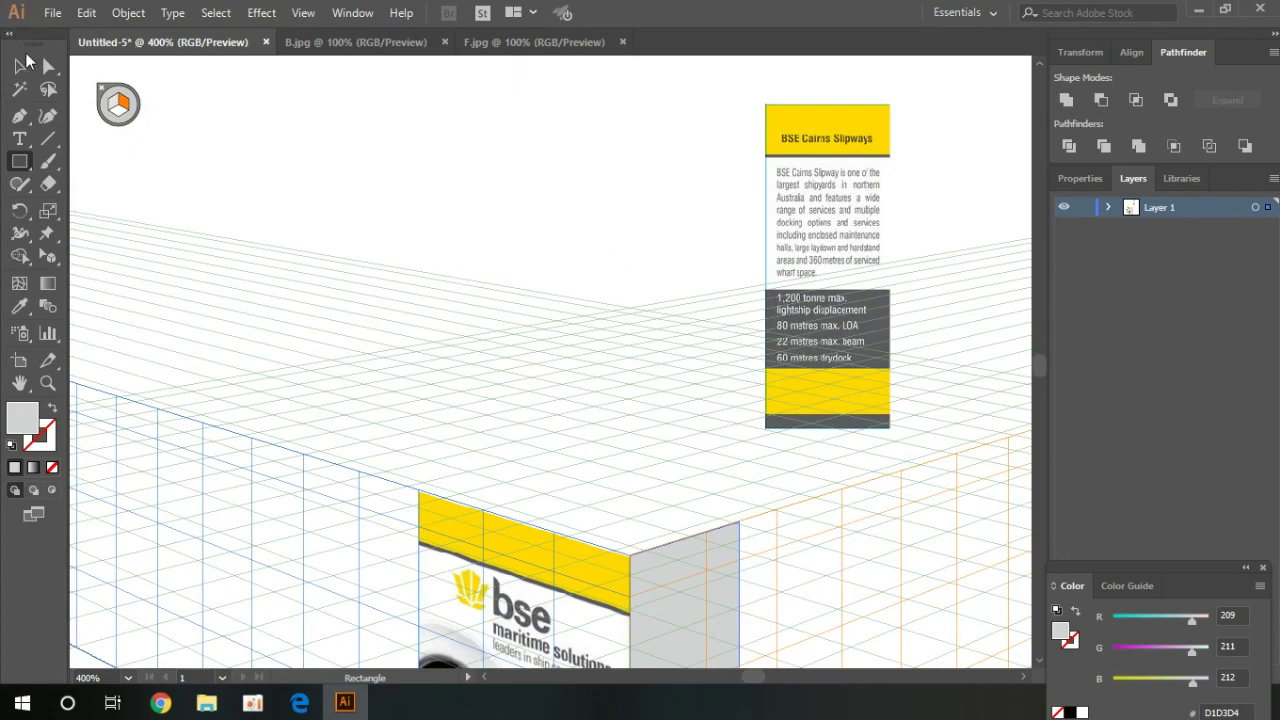
pyautogui.moveTo(663, 110); pyautogui.dragTo(703, 272)
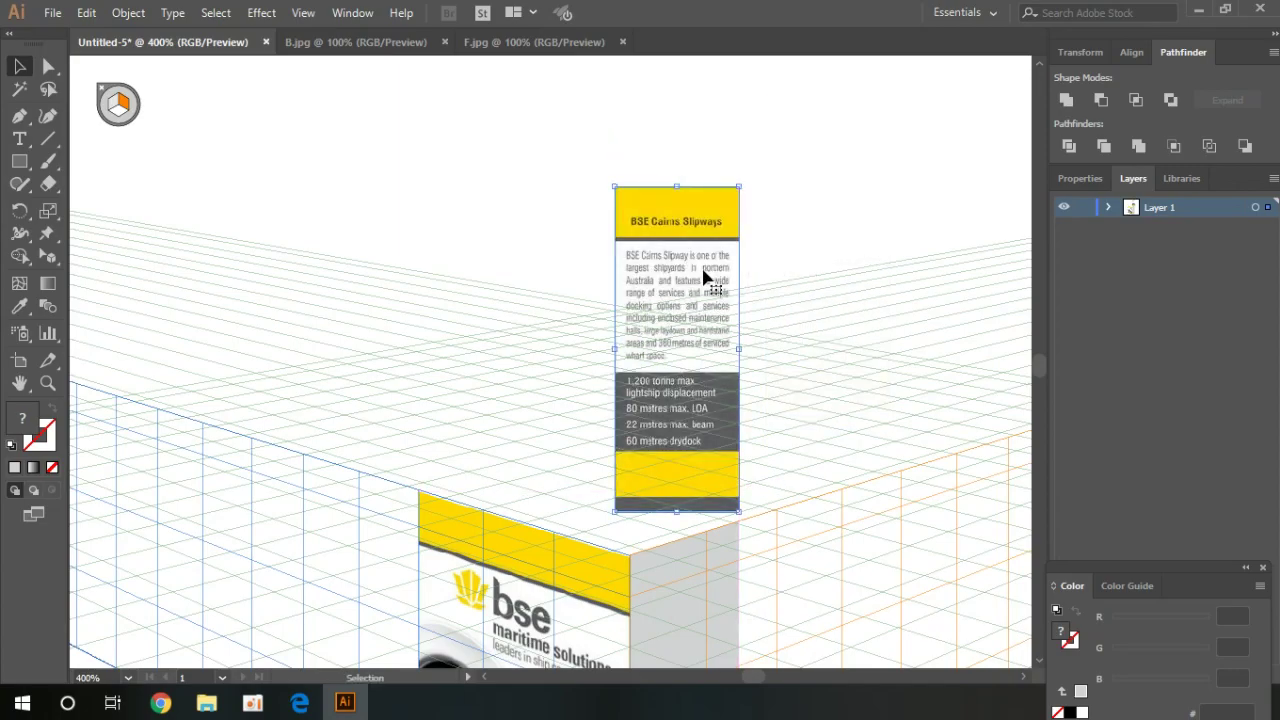
pyautogui.scroll(-3, 952, 595)
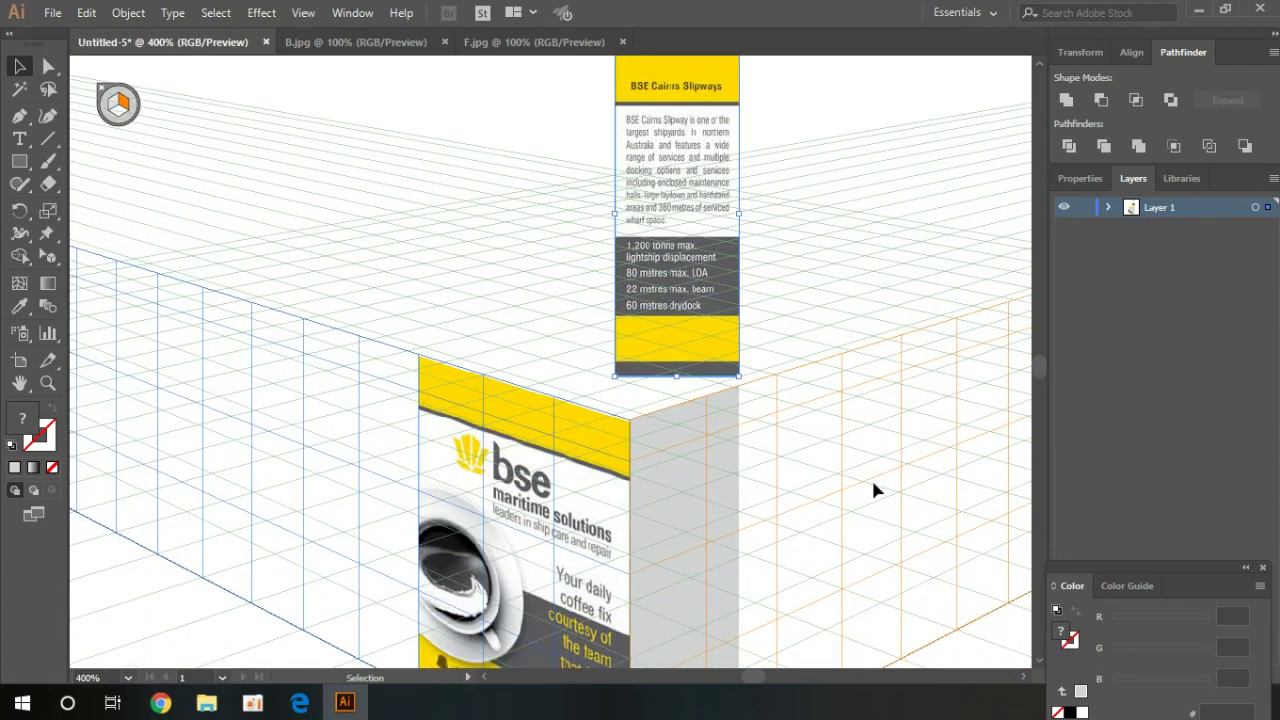
pyautogui.scroll(-2, 872, 488)
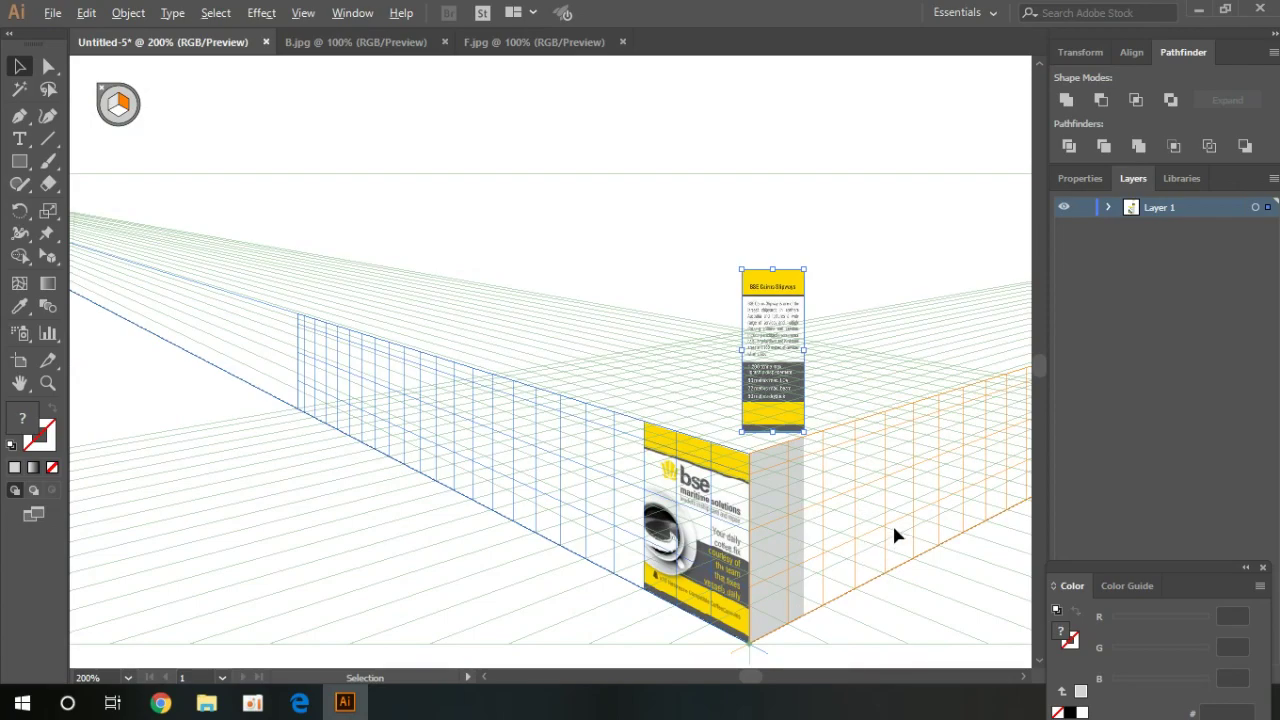
pyautogui.click(894, 530)
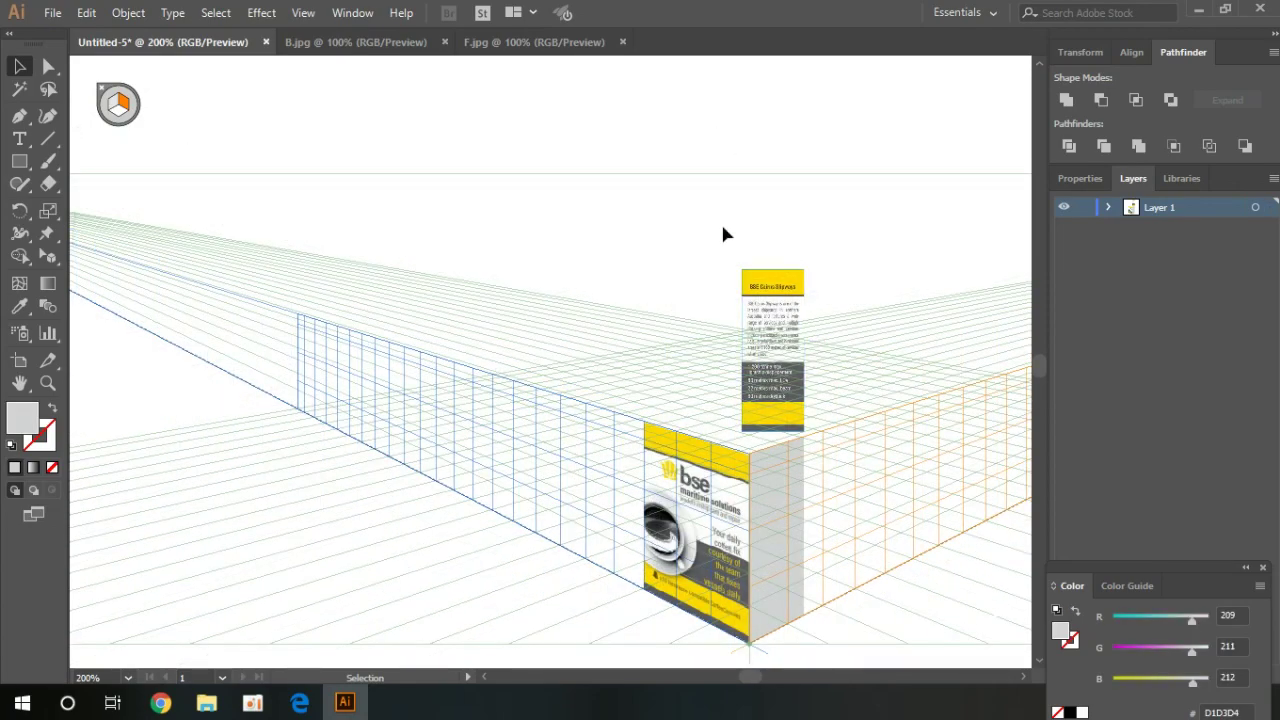
# Step: Warp the side artwork into the grey side panel's shape using Envelope Distort, Make with Top Object
pyautogui.moveTo(715, 199); pyautogui.dragTo(768, 241)
pyautogui.scroll(-1, 823, 657)
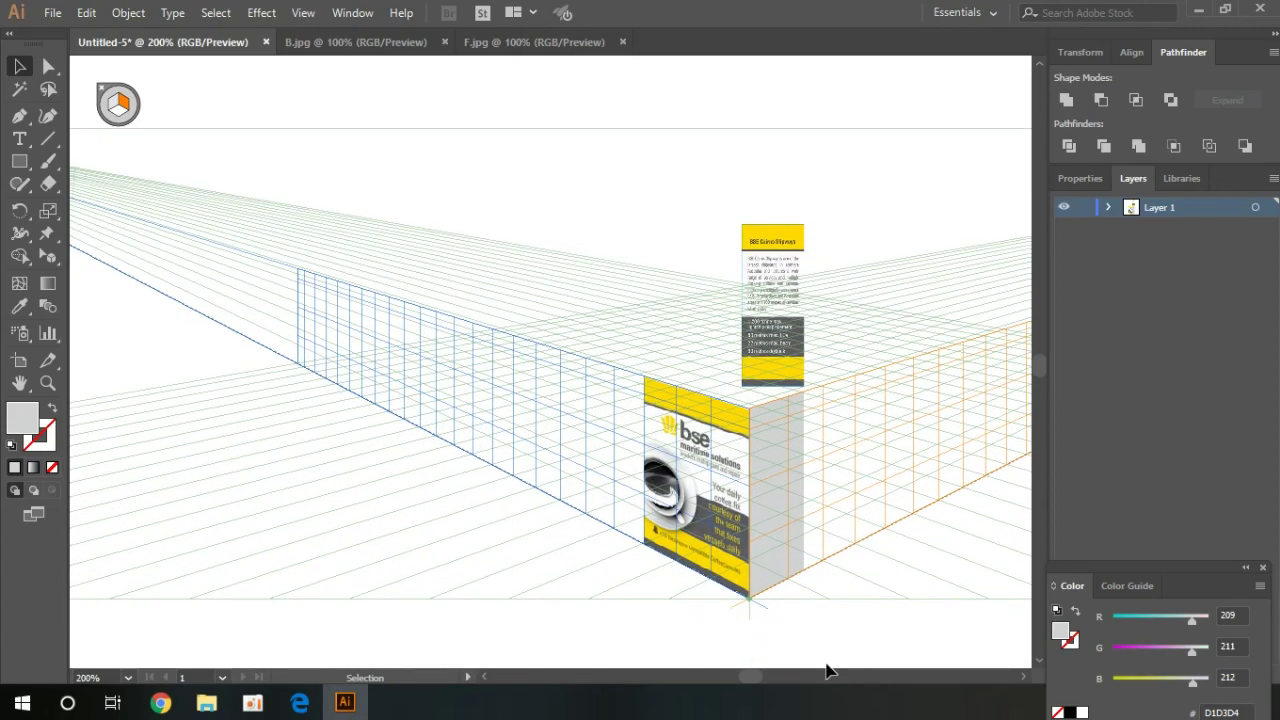
pyautogui.moveTo(820, 640); pyautogui.dragTo(766, 209)
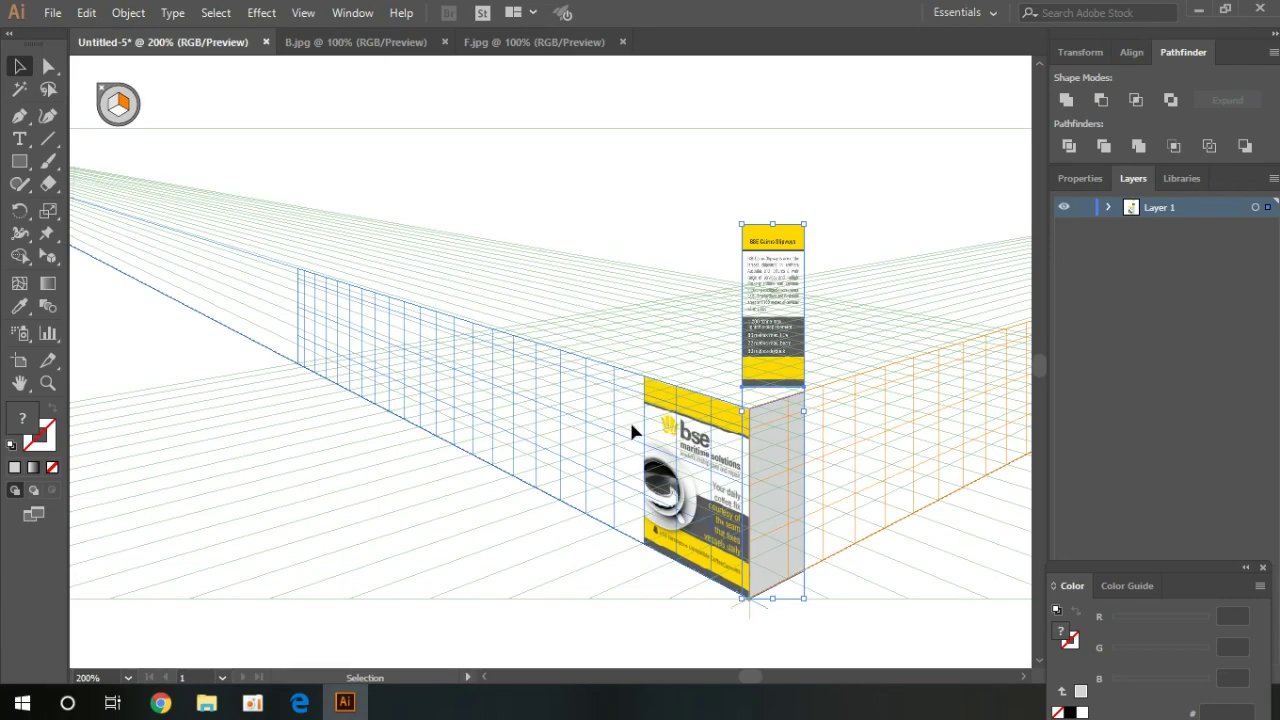
pyautogui.hotkey('ctrl', 'alt')
pyautogui.hotkey('ctrl', 'alt')
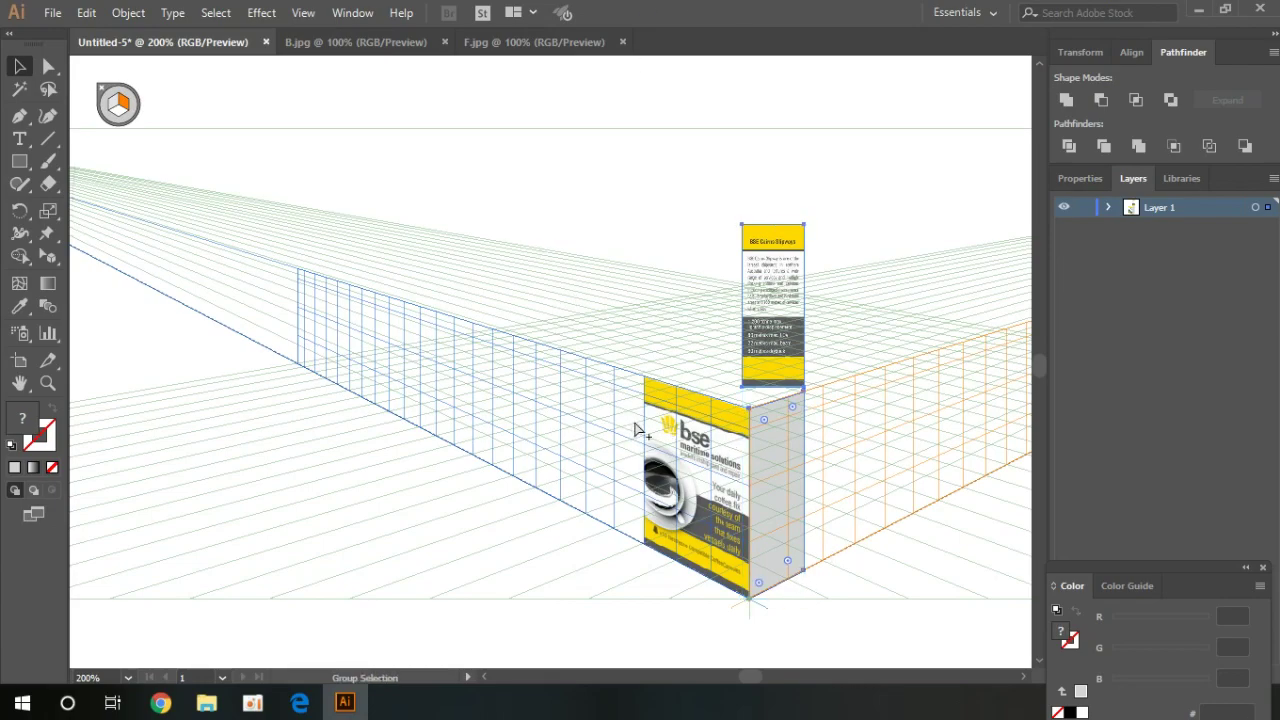
pyautogui.hotkey('ctrl', 'z')
pyautogui.hotkey('ctrl', 'z')
pyautogui.click(887, 636)
pyautogui.hotkey('ctrl', 'z')
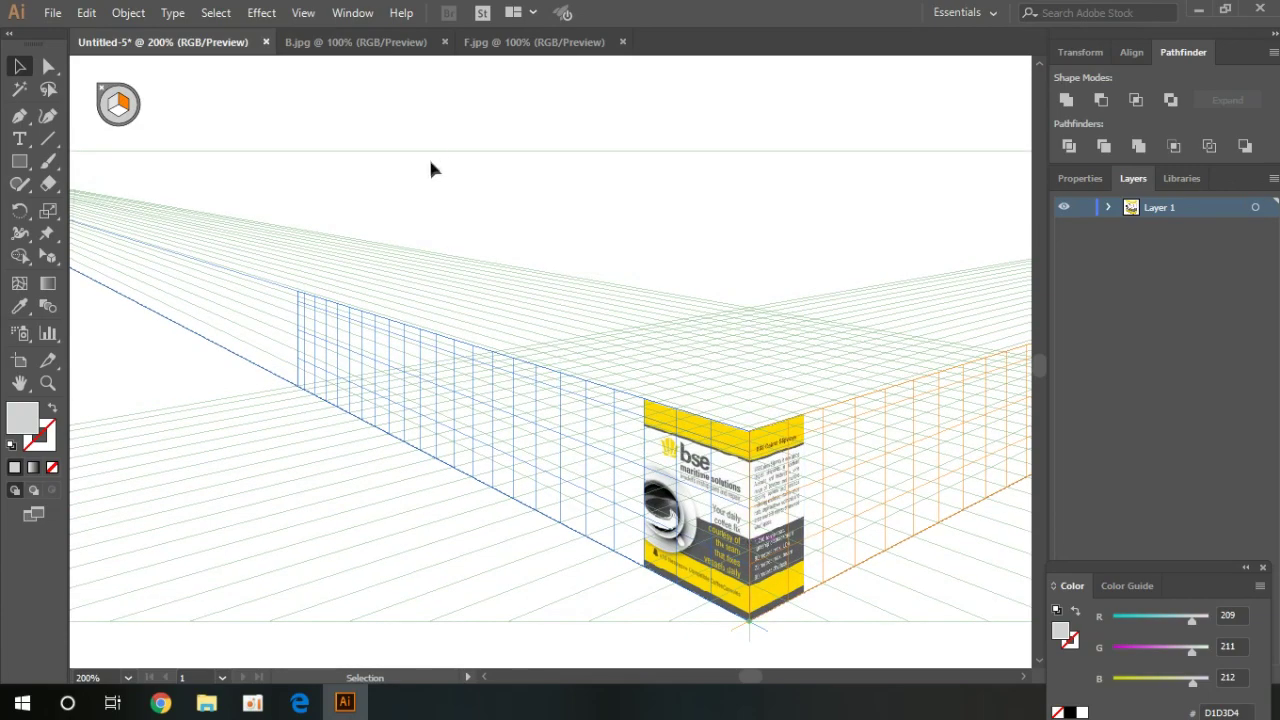
pyautogui.click(352, 13)
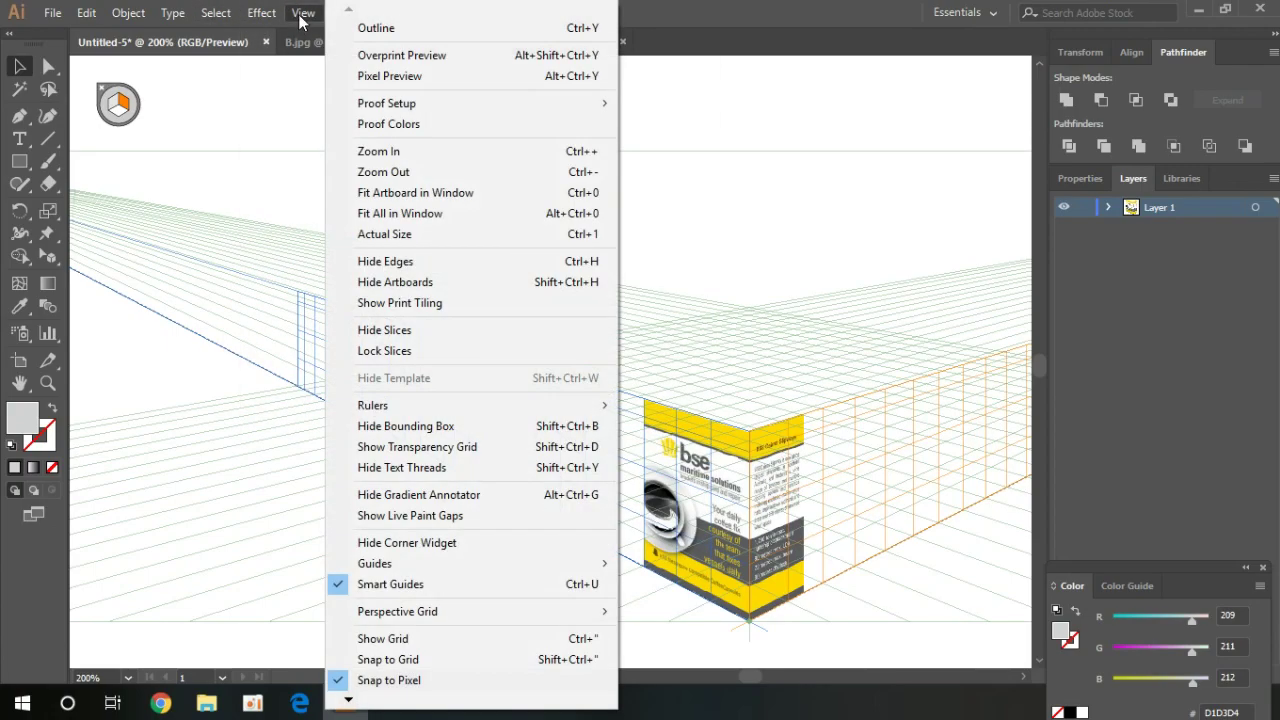
pyautogui.moveTo(305, 13)
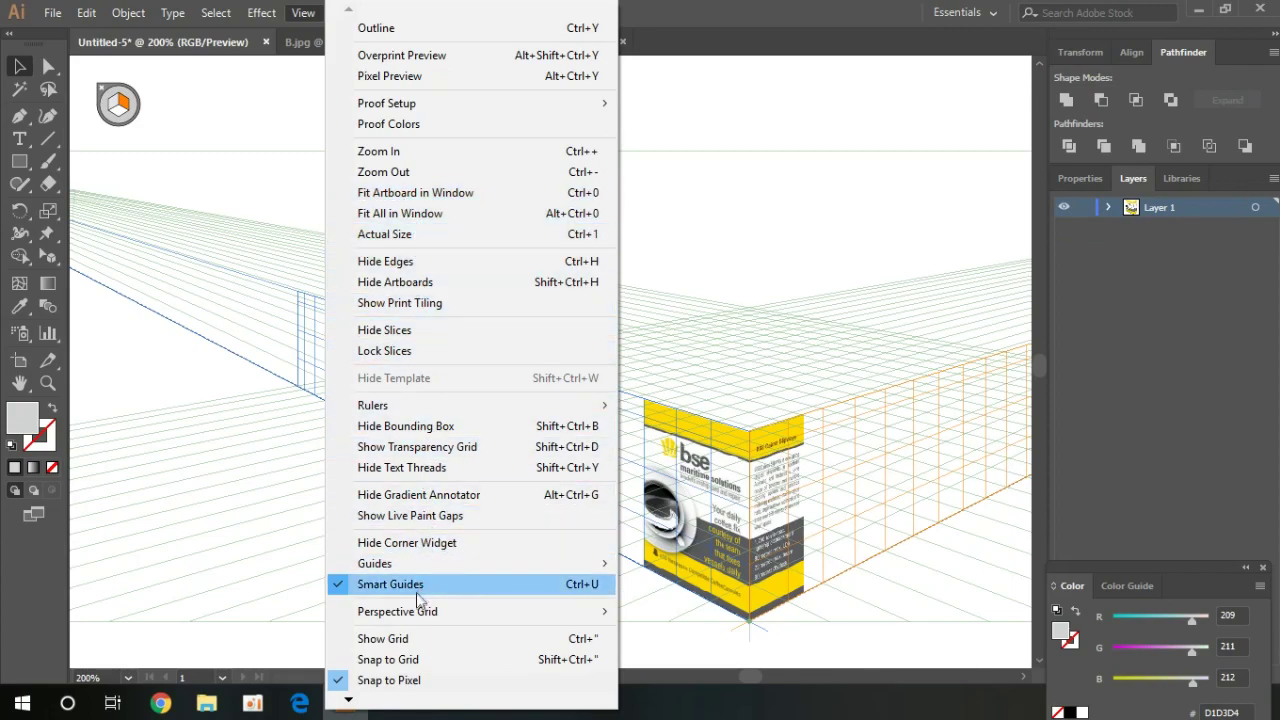
pyautogui.moveTo(462, 610)
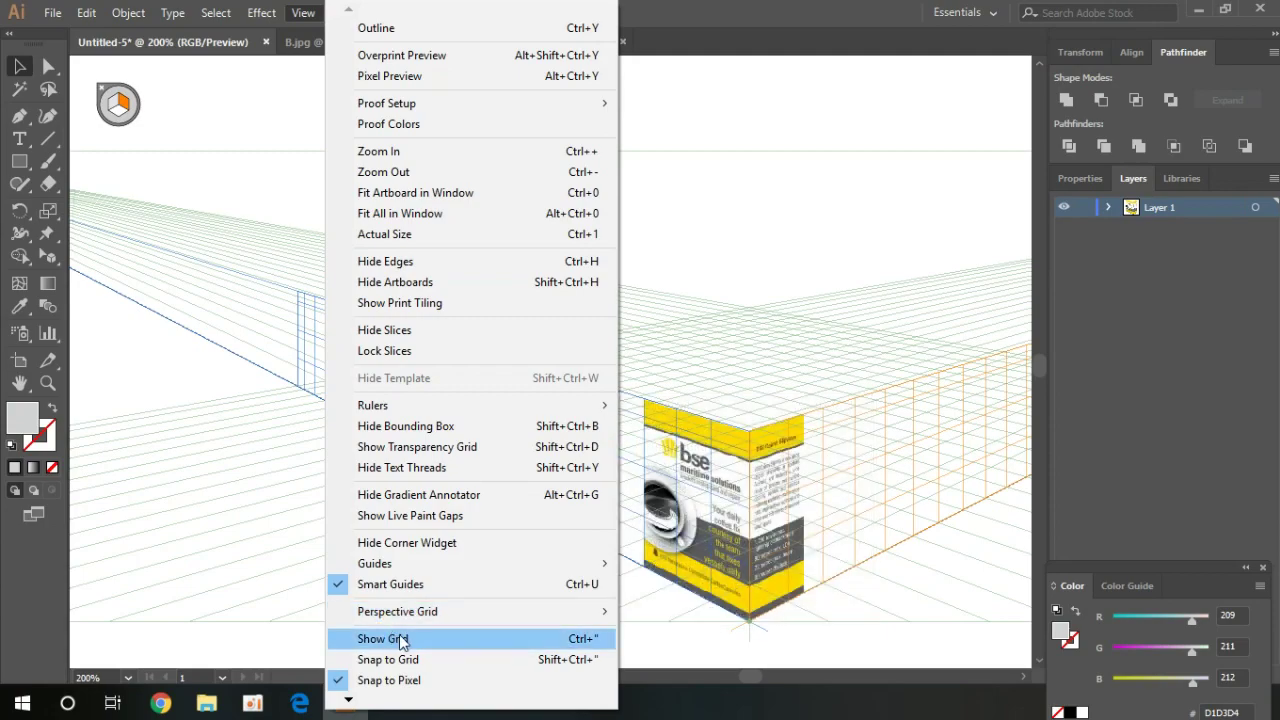
pyautogui.click(730, 710)
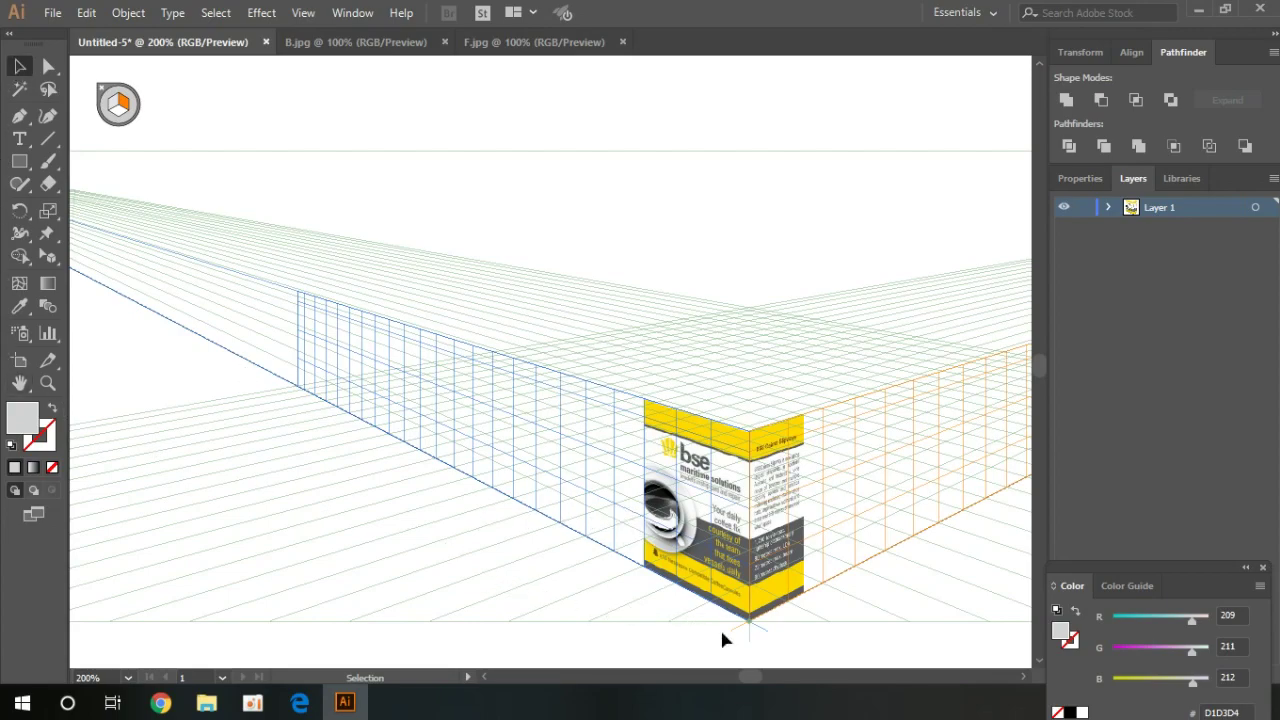
# Step: Nudge both warped box panels up one increment and back down again
pyautogui.moveTo(841, 657); pyautogui.dragTo(628, 580)
pyautogui.press('Up')
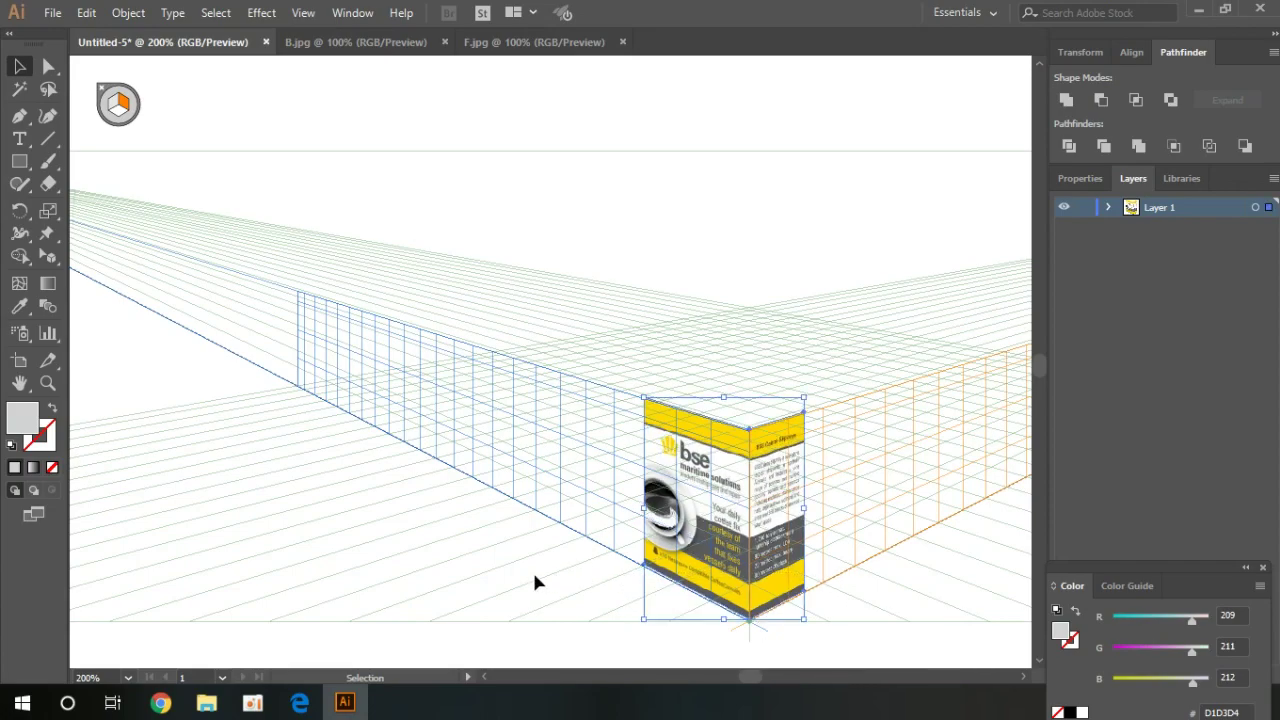
pyautogui.press('Down')
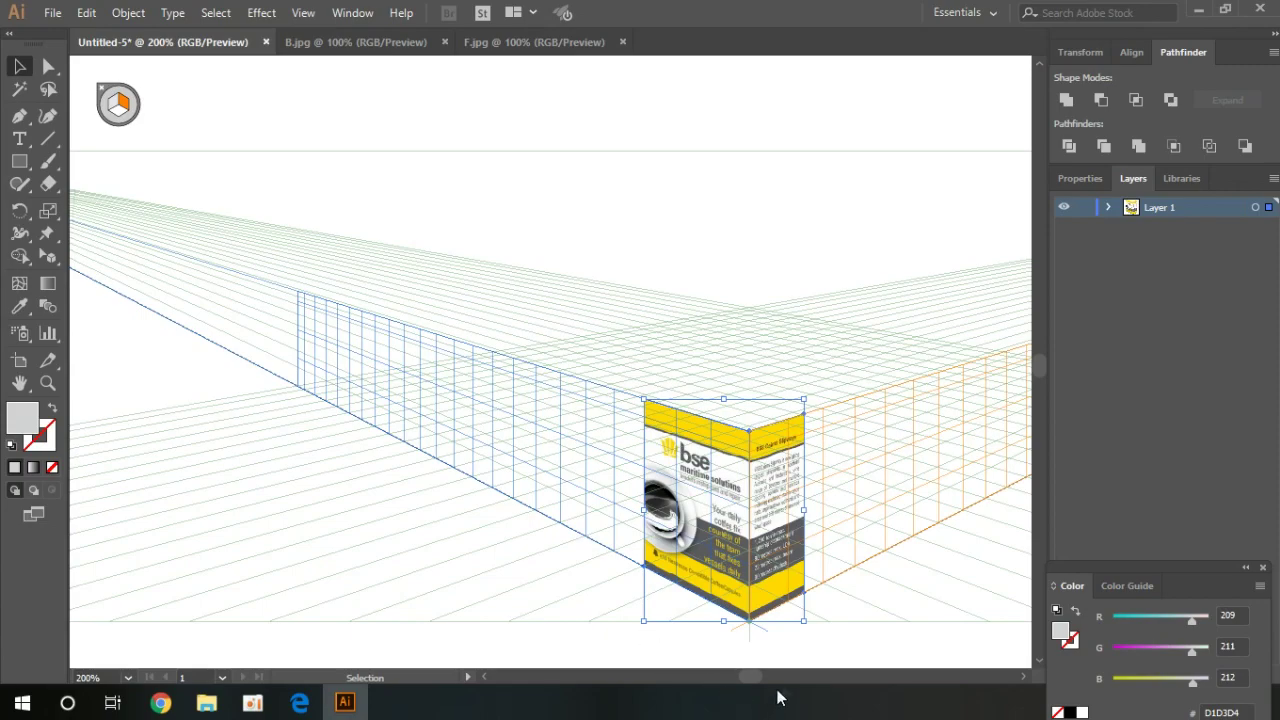
pyautogui.click(828, 660)
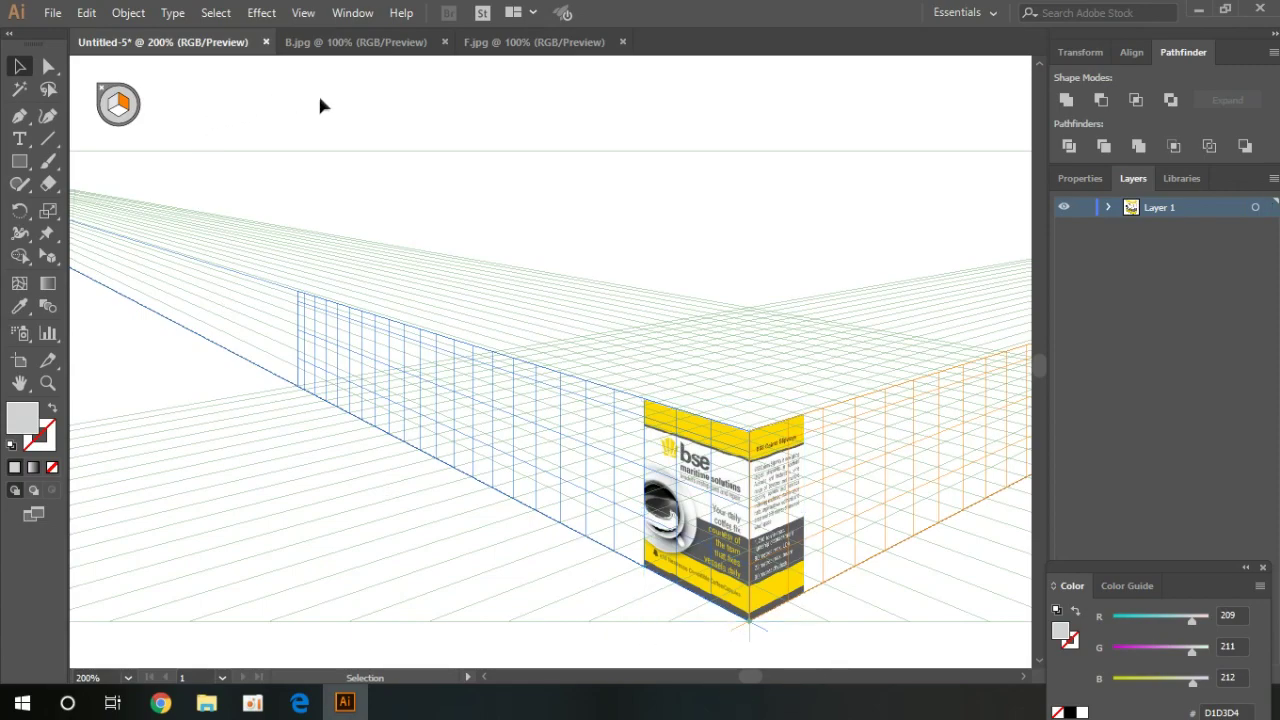
pyautogui.click(303, 13)
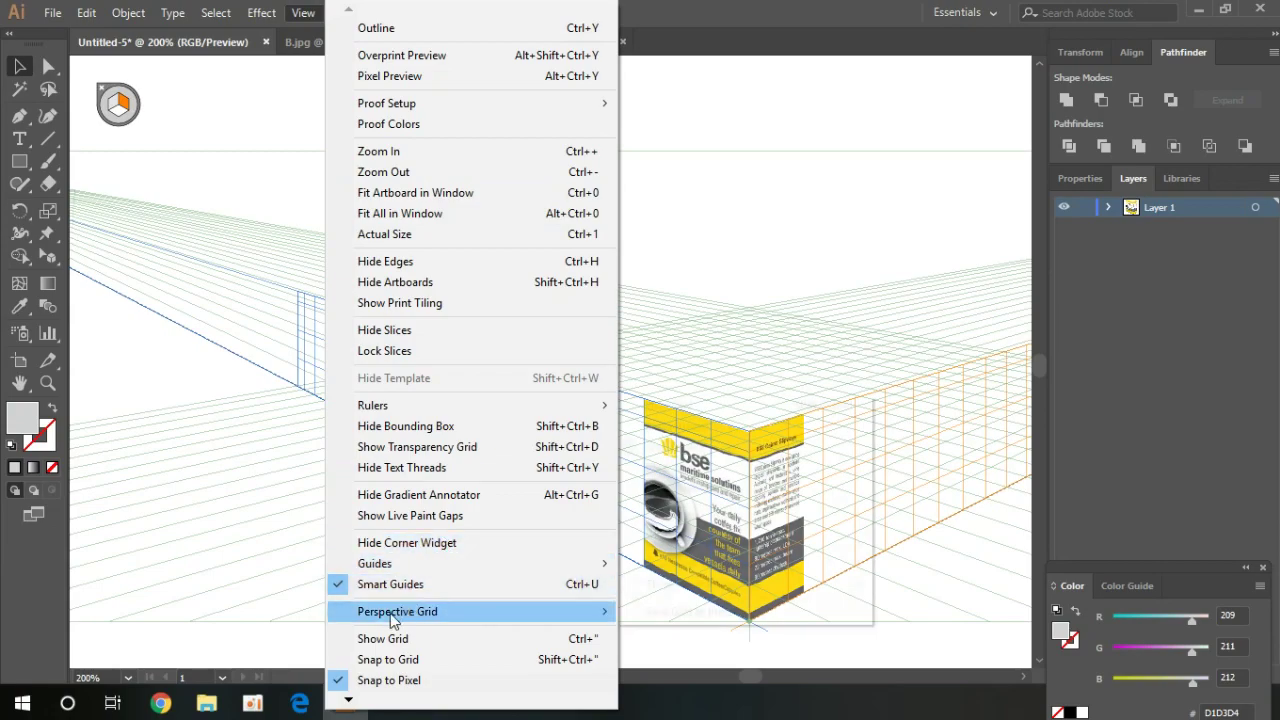
pyautogui.moveTo(369, 618)
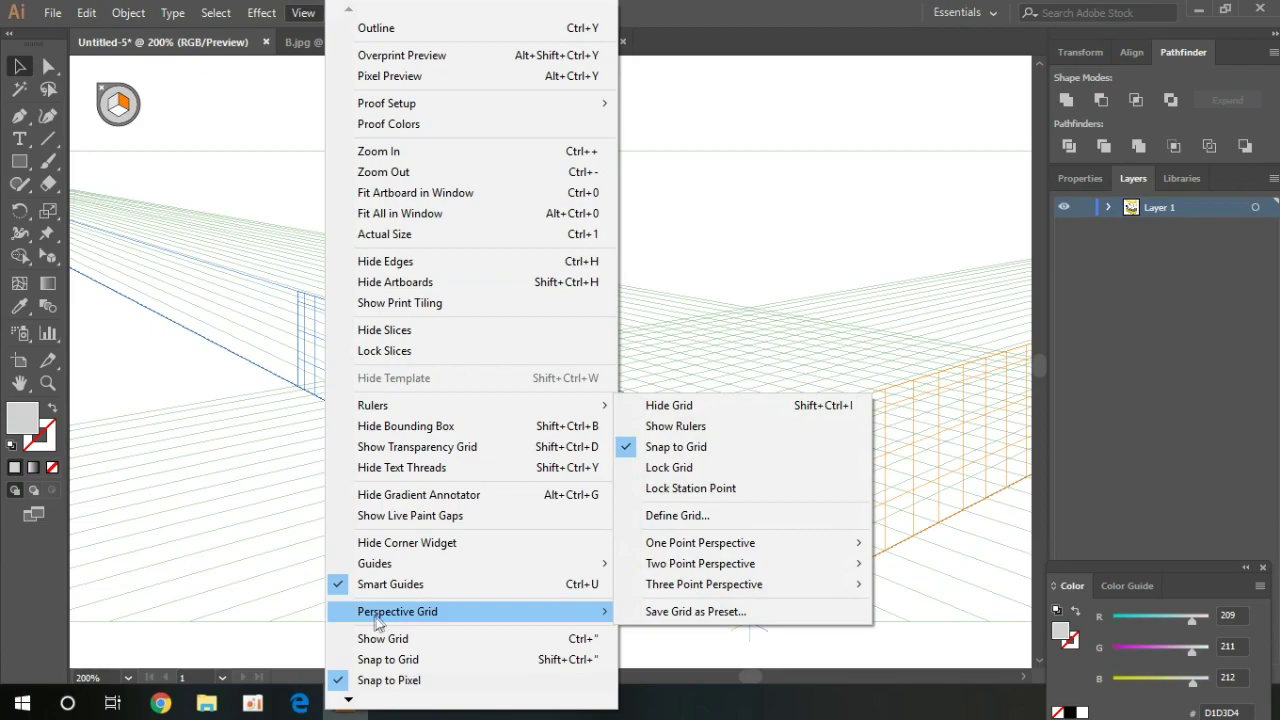
pyautogui.click(855, 659)
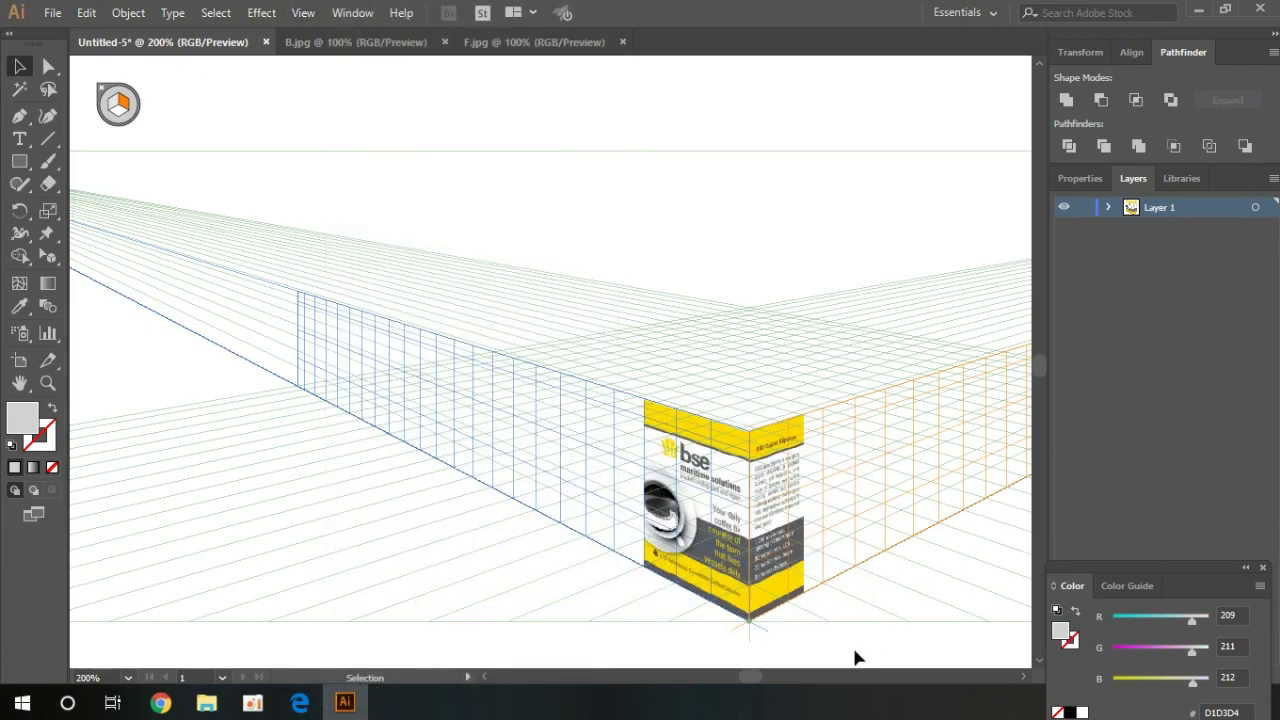
# Step: Save the box mockup as an Illustrator CC file with PDF compatibility, embedded ICC profiles and compression
pyautogui.click(50, 13)
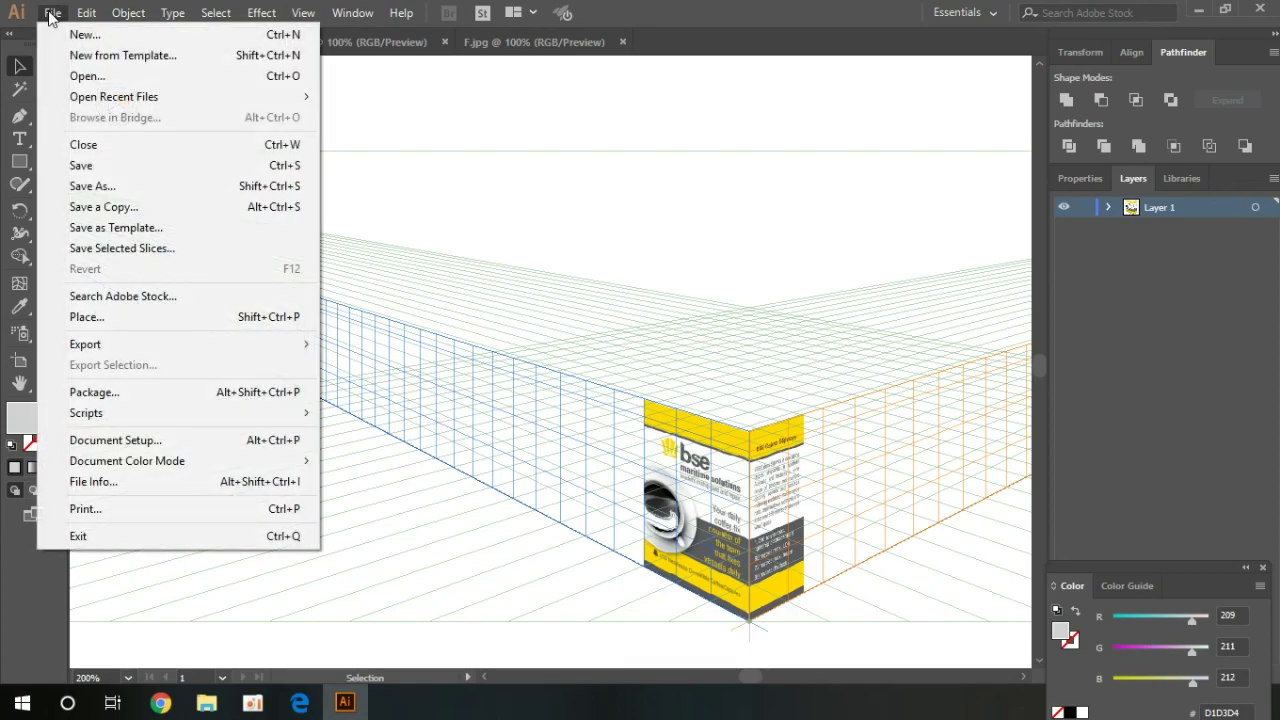
pyautogui.click(109, 168)
pyautogui.click(487, 507)
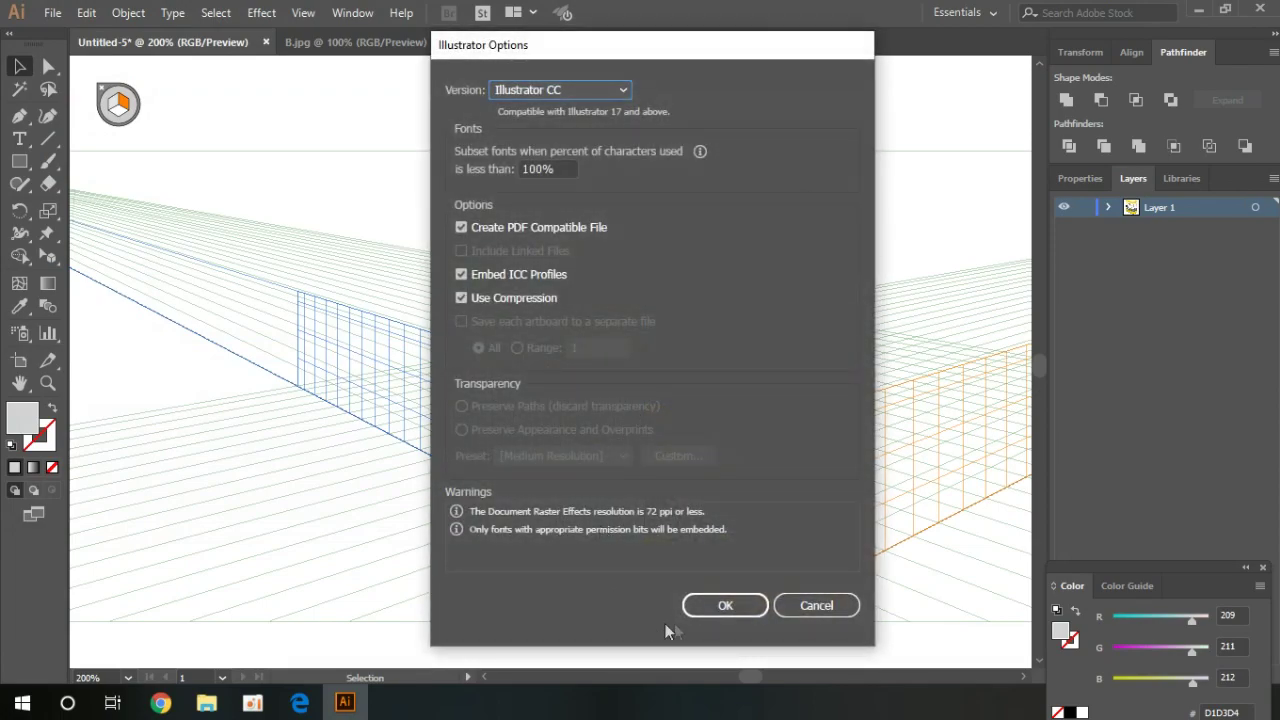
pyautogui.click(697, 606)
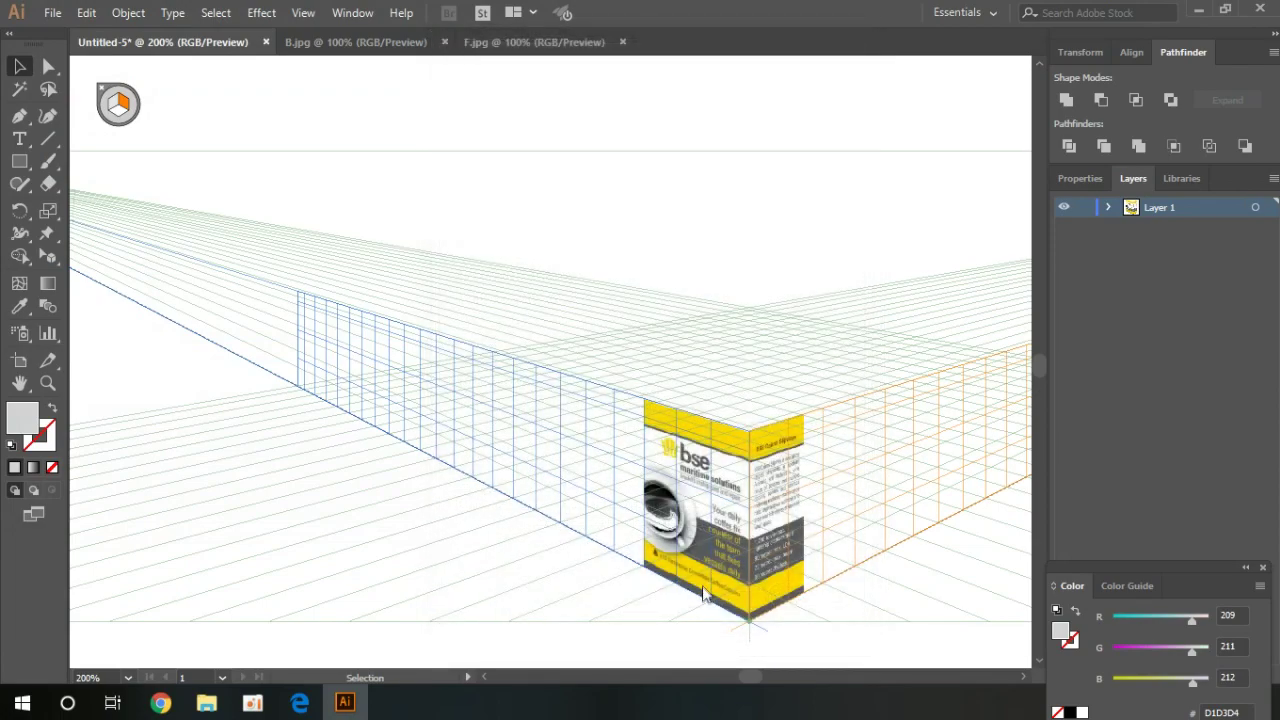
# Step: Close Illustrator and the PERSPECTIVE IN AI .pdf reference window
pyautogui.click(1260, 9)
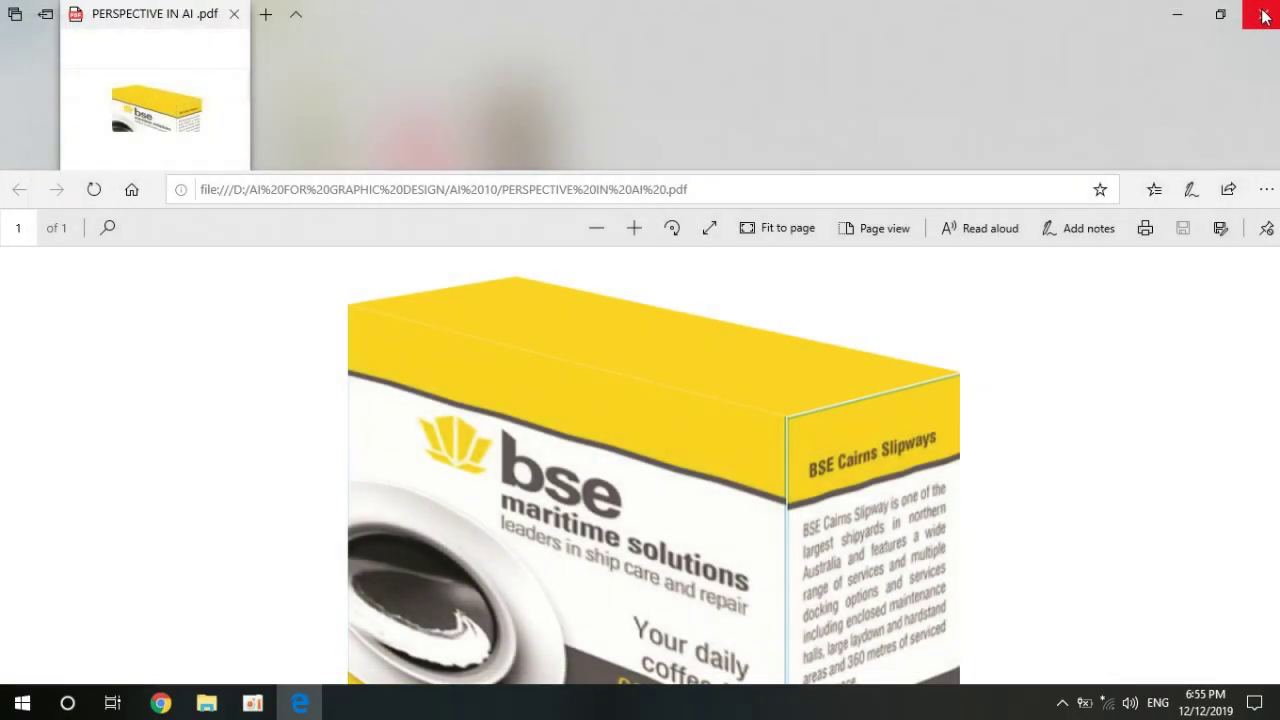
pyautogui.click(1262, 9)
pyautogui.click(1260, 12)
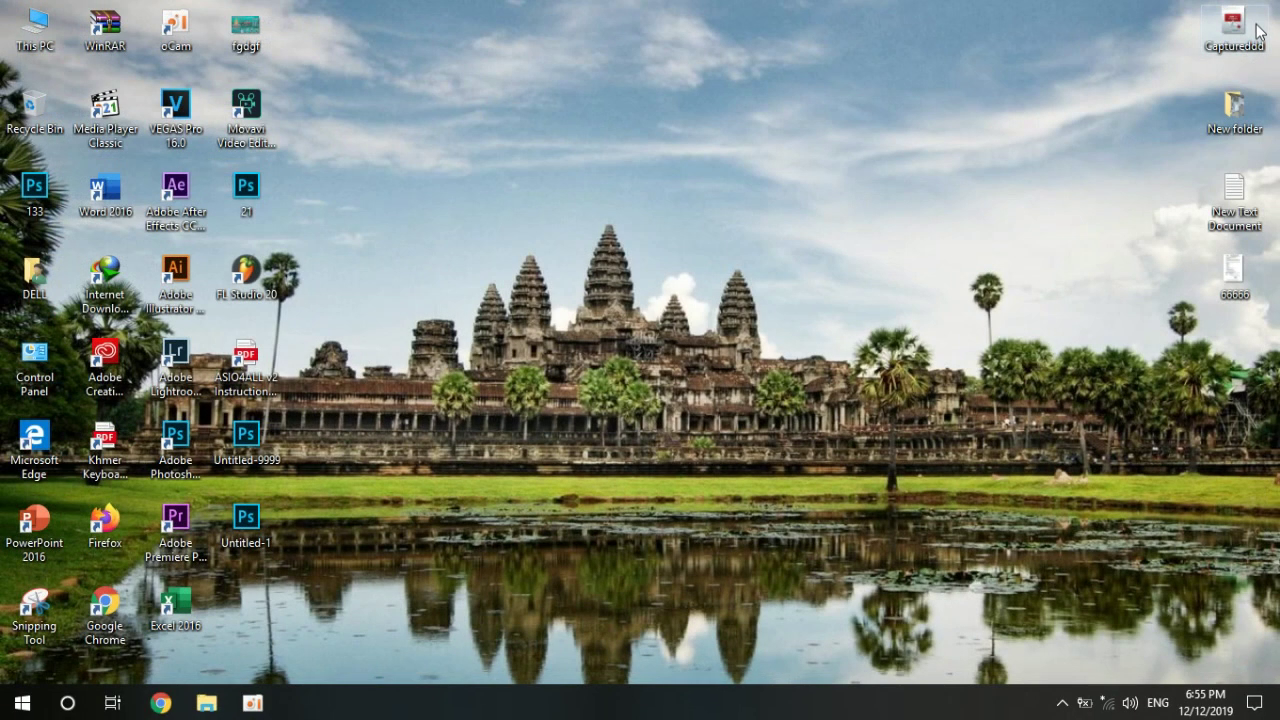
pyautogui.rightClick(604, 152)
pyautogui.click(657, 207)
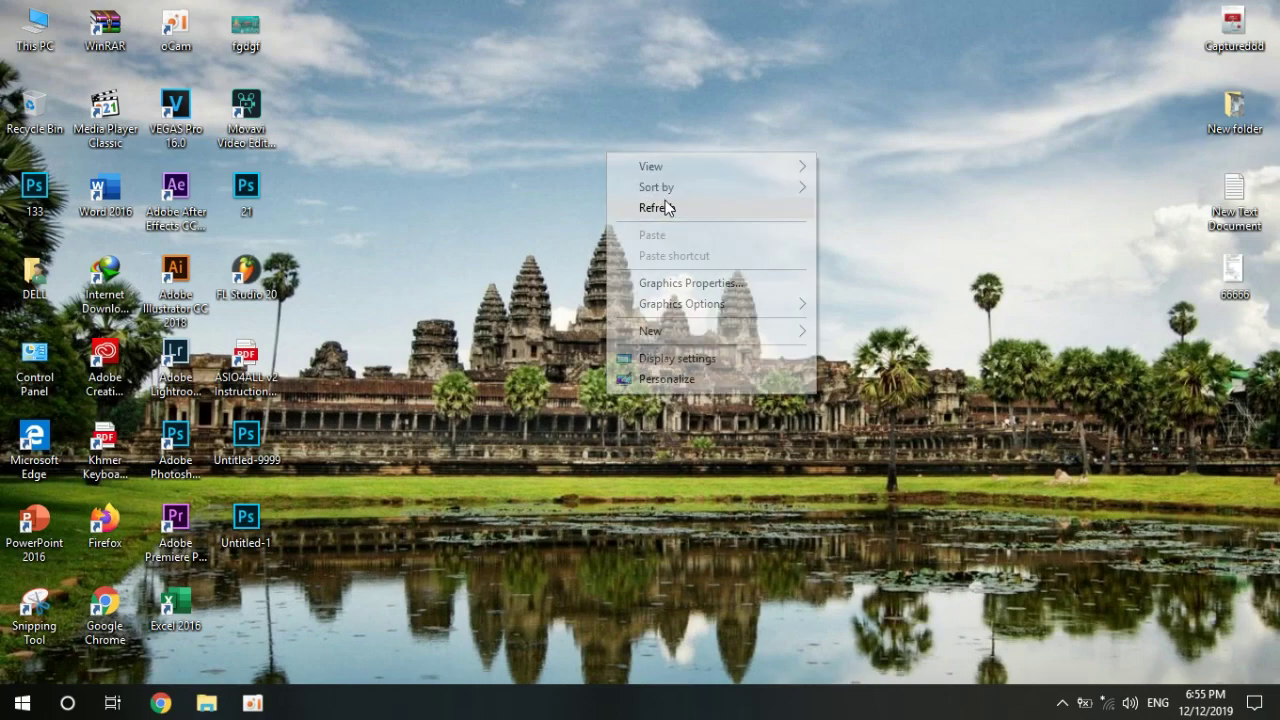